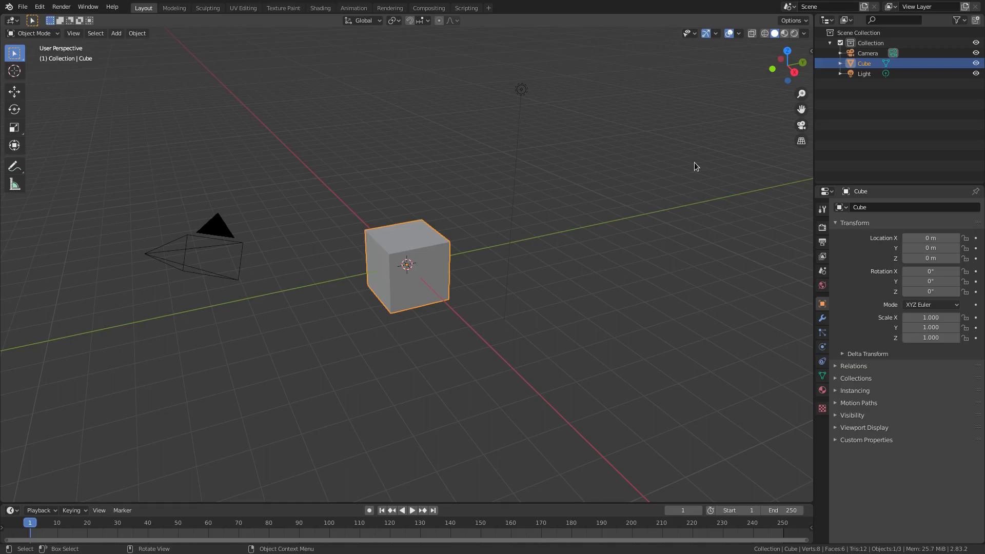
Switch to the Texture Paint workspace and show the cube's material properties
mouse_move(287, 146)
left_mouse_down()
mouse_move(198, 315)
mouse_move(507, 328)
left_mouse_up()
left_click(283, 8)
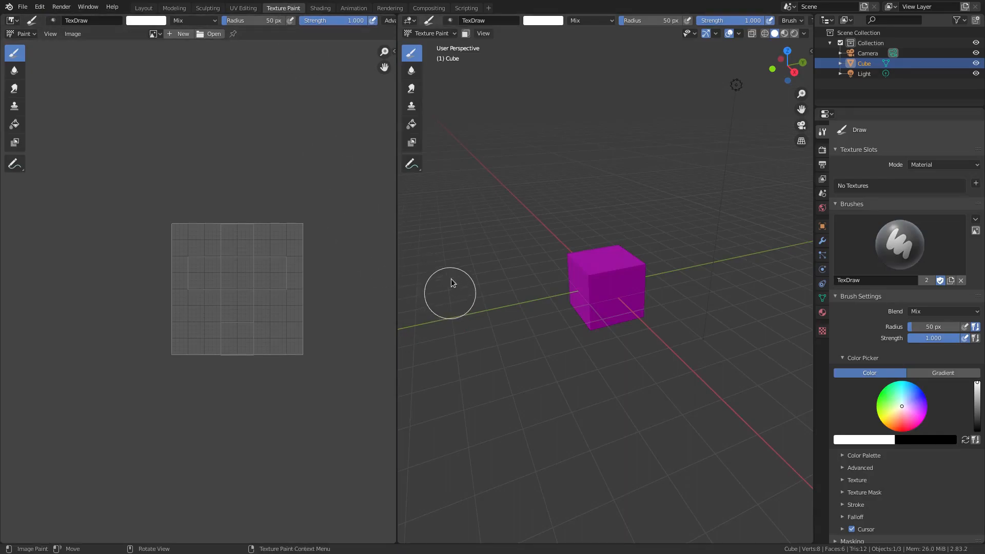
middle_click_drag(595, 285, 632, 232)
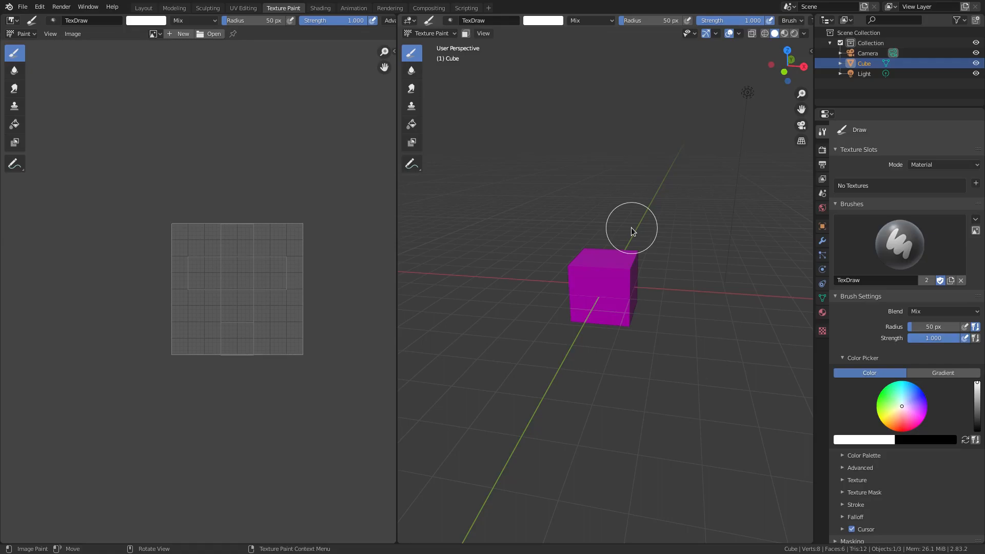
left_click(823, 313)
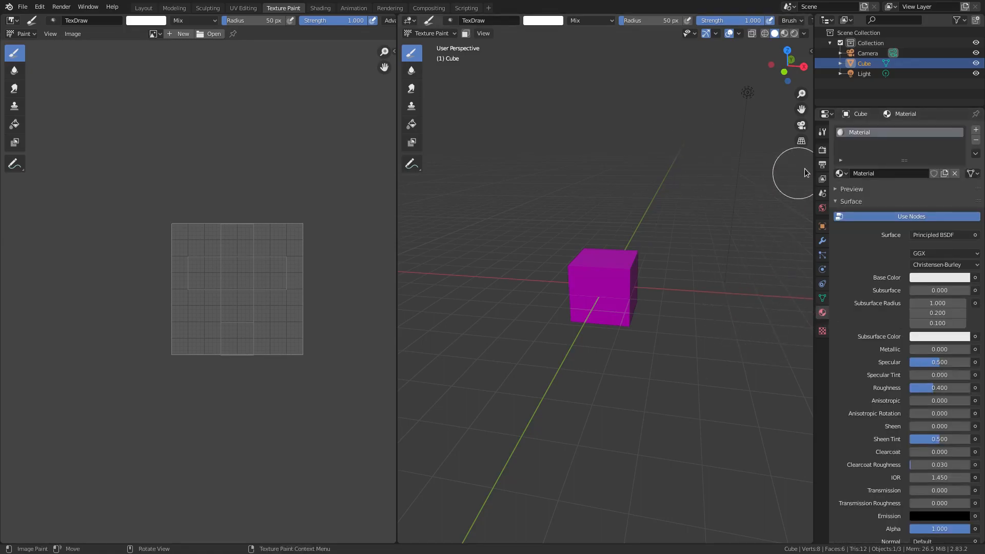
left_click(841, 174)
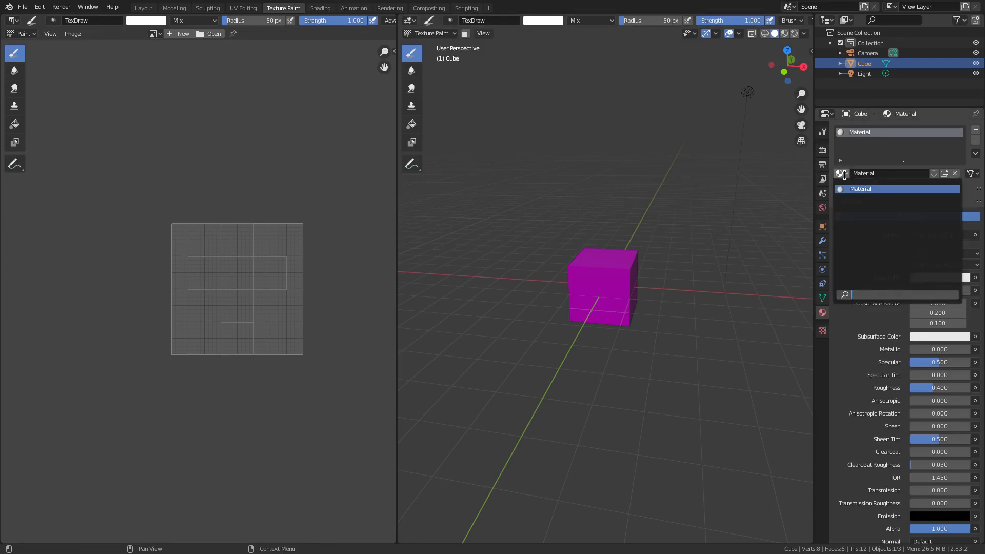
Create a blank black 1024 × 1024 px image with alpha, named Untitled, for texture painting
left_click(177, 35)
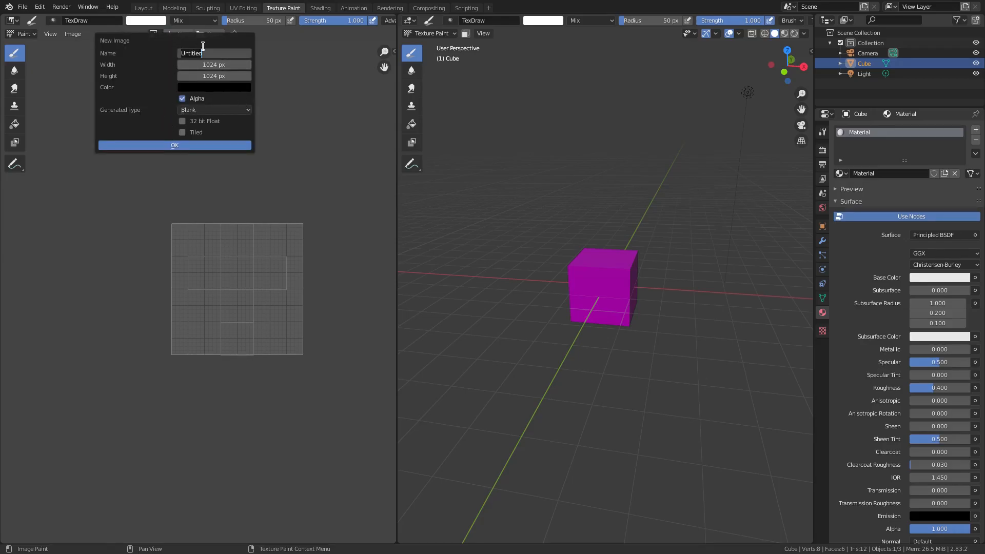
left_click(172, 145)
middle_click_drag(194, 106, 305, 232)
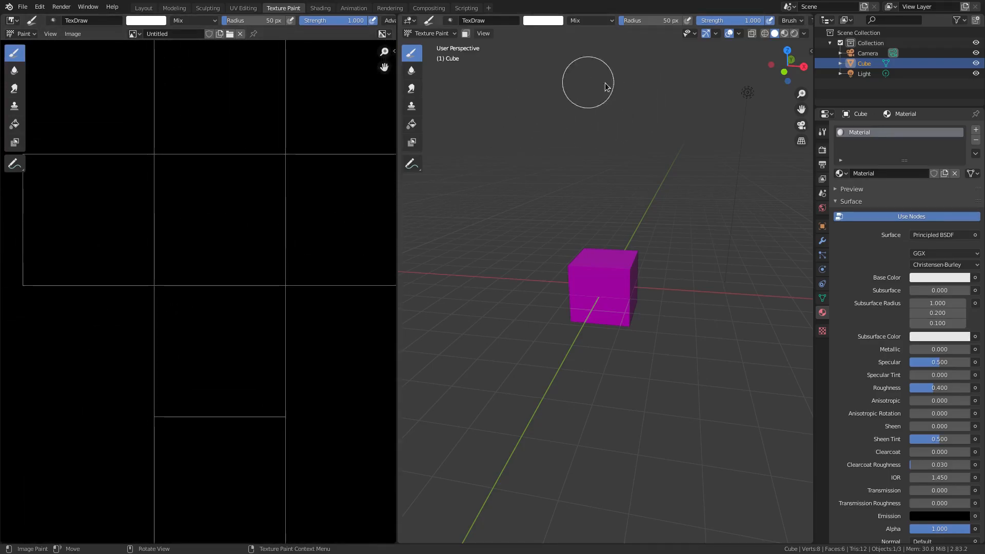
Feed the Base Color of the cube's material from an Image Texture that uses the Untitled image
left_click(841, 173)
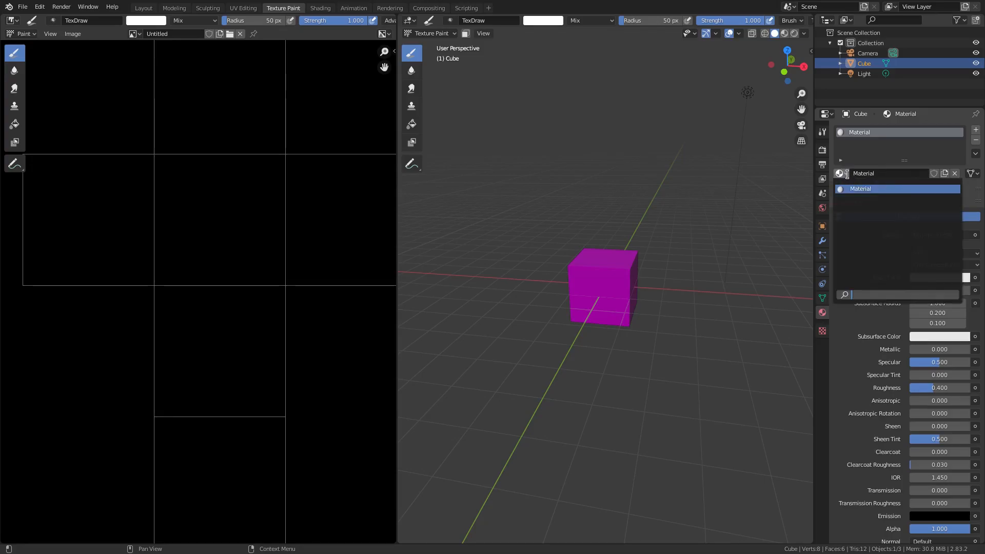
left_click(857, 189)
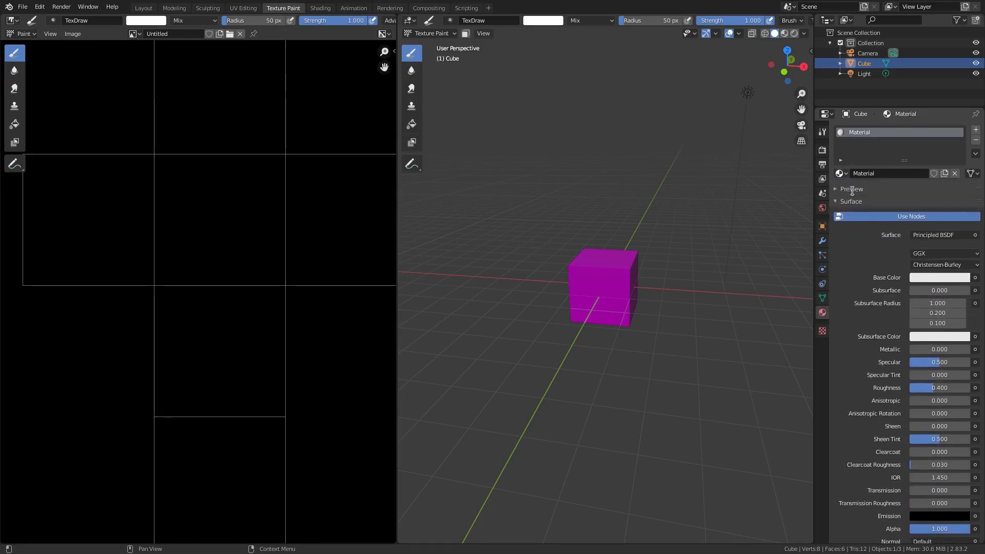
left_click(842, 177)
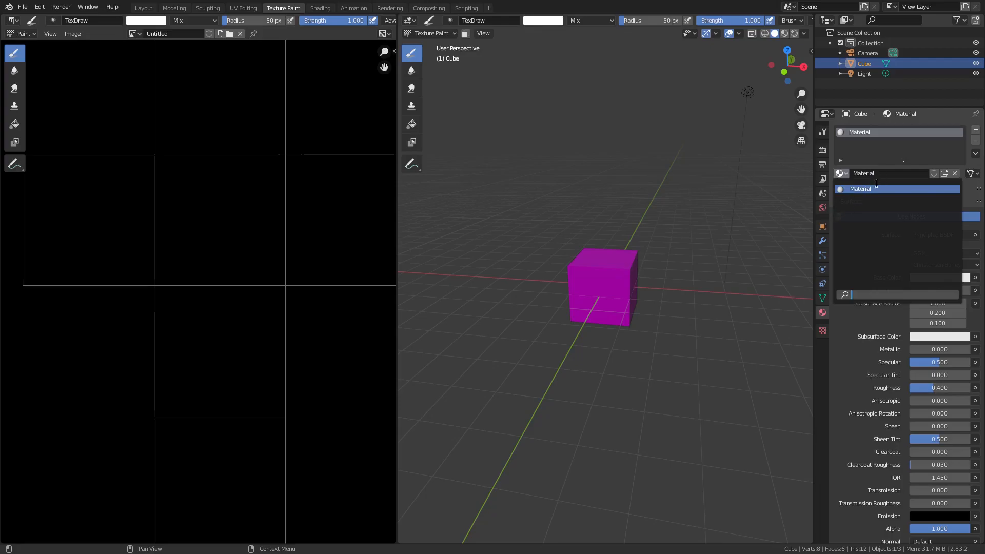
left_click(879, 189)
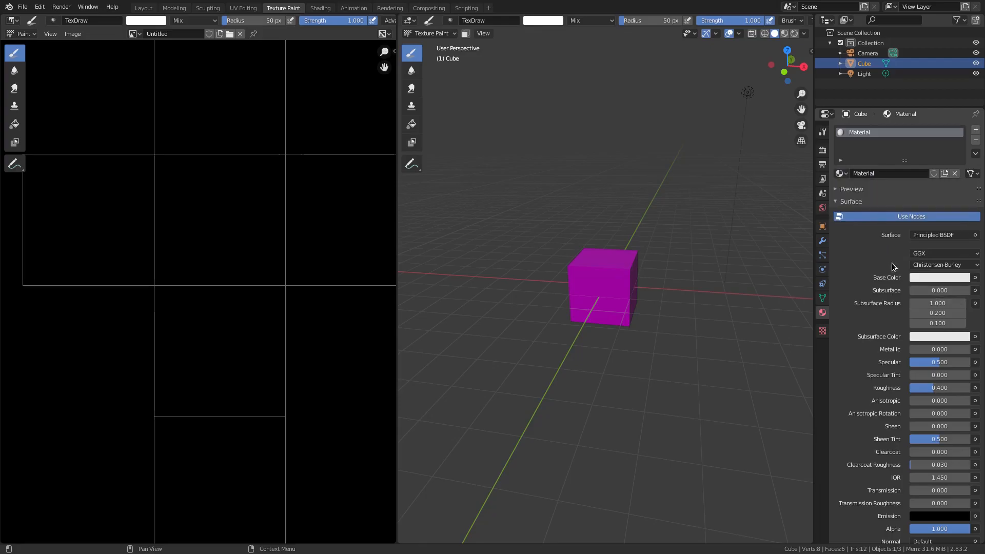
left_click(976, 278)
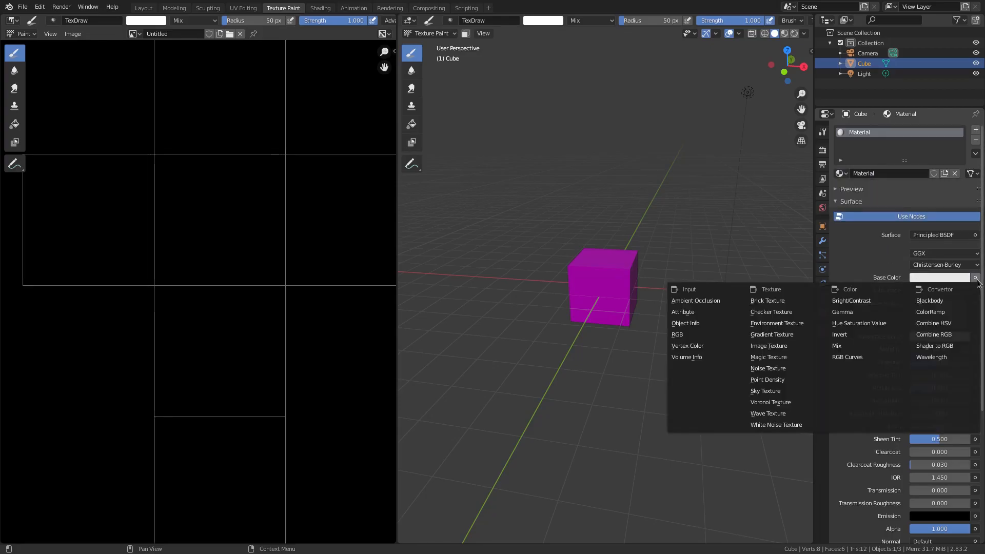
left_click(780, 346)
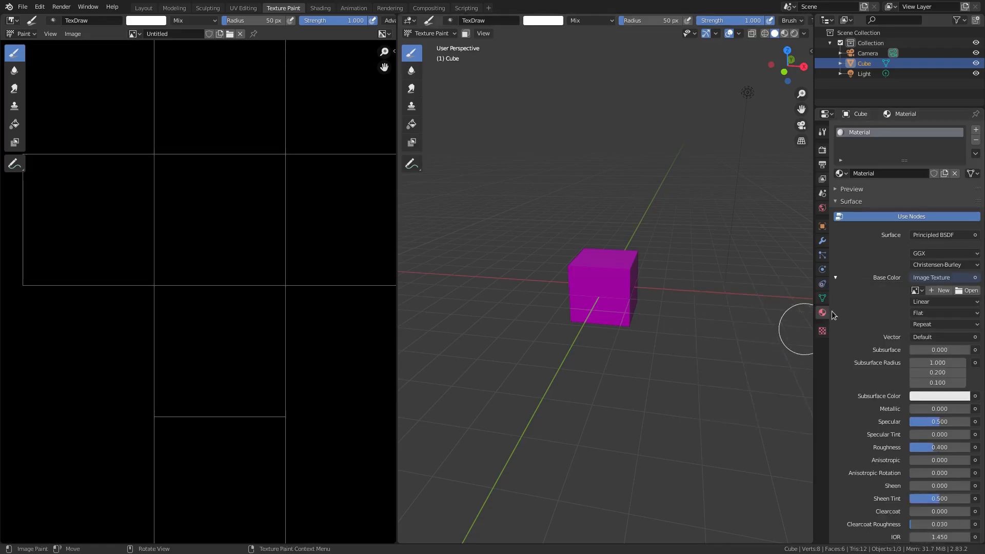
left_click(916, 290)
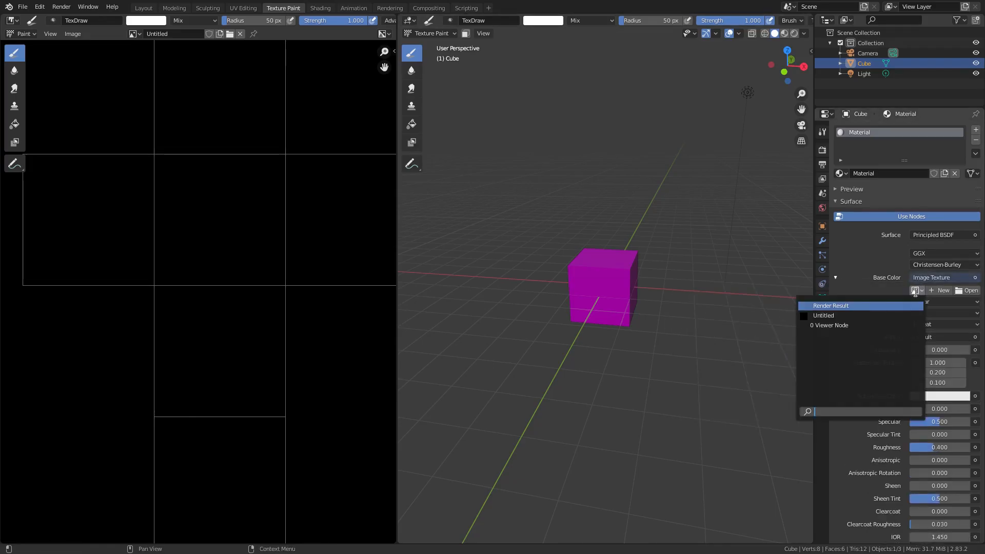
left_click(837, 315)
Paint freehand white zigzag test strokes across the UV layout of the Untitled image with the 50 px TexDraw brush
middle_click_drag(622, 282, 568, 259)
middle_click_drag(235, 136, 275, 164)
mouse_move(257, 100)
left_mouse_down()
mouse_move(213, 301)
mouse_move(382, 444)
left_mouse_up()
mouse_move(488, 341)
middle_mouse_down()
mouse_move(603, 298)
mouse_move(749, 311)
middle_mouse_up()
mouse_move(282, 336)
middle_mouse_down()
mouse_move(172, 275)
mouse_move(187, 229)
middle_mouse_up()
mouse_move(146, 324)
left_mouse_down()
mouse_move(147, 374)
mouse_move(315, 362)
mouse_move(202, 285)
mouse_move(309, 222)
mouse_move(349, 293)
left_mouse_up()
mouse_move(583, 269)
middle_mouse_down()
mouse_move(472, 248)
mouse_move(374, 214)
mouse_move(369, 231)
middle_mouse_up()
mouse_move(277, 116)
left_mouse_down()
mouse_move(275, 99)
mouse_move(308, 187)
left_mouse_up()
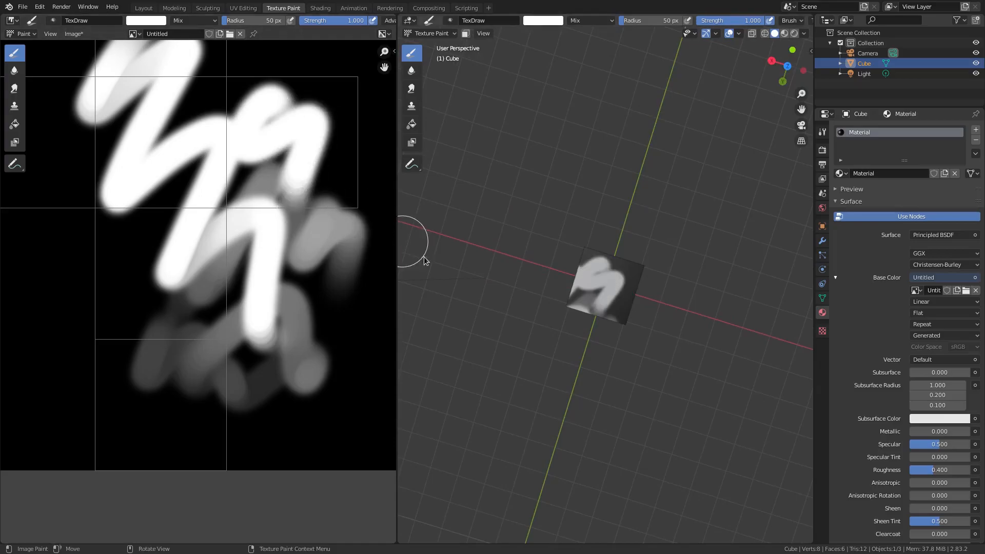
middle_click_drag(200, 134, 217, 131)
left_click_drag(358, 129, 369, 157)
mouse_move(634, 269)
middle_mouse_down()
mouse_move(605, 242)
mouse_move(534, 216)
mouse_move(683, 217)
middle_mouse_up()
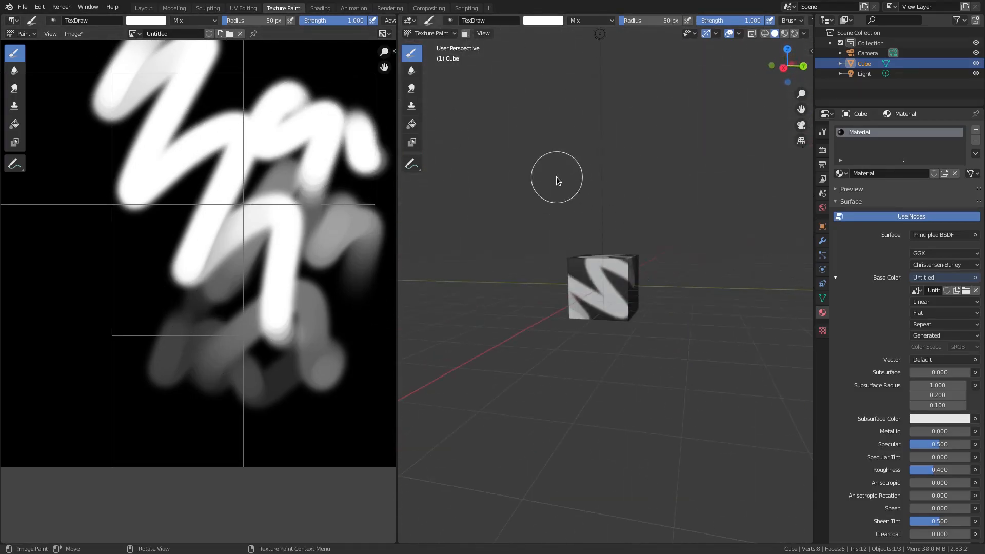
Undo all the white zigzag strokes on the Untitled image
key("ctrl+z")
key("ctrl+z")
key("ctrl+z")
key("ctrl+z")
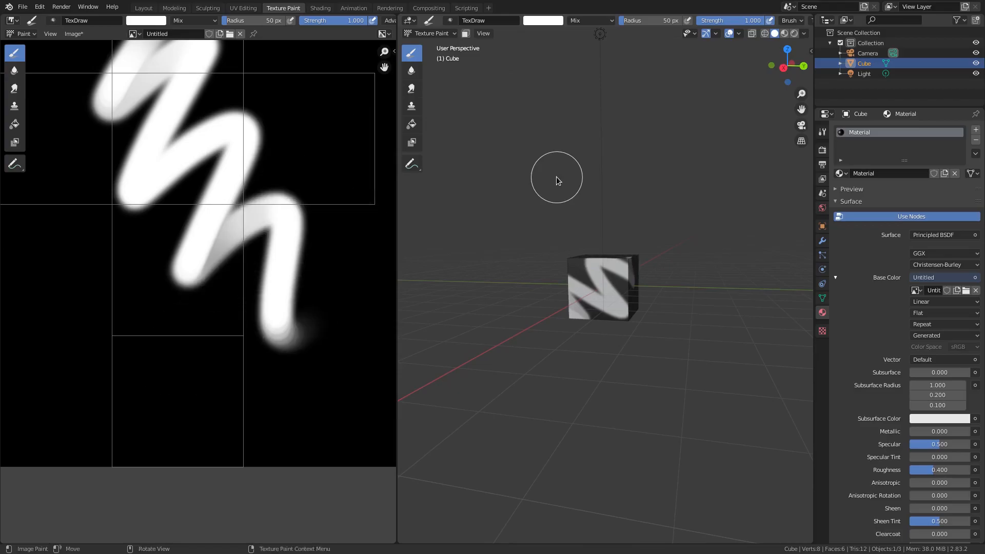
key("ctrl+z")
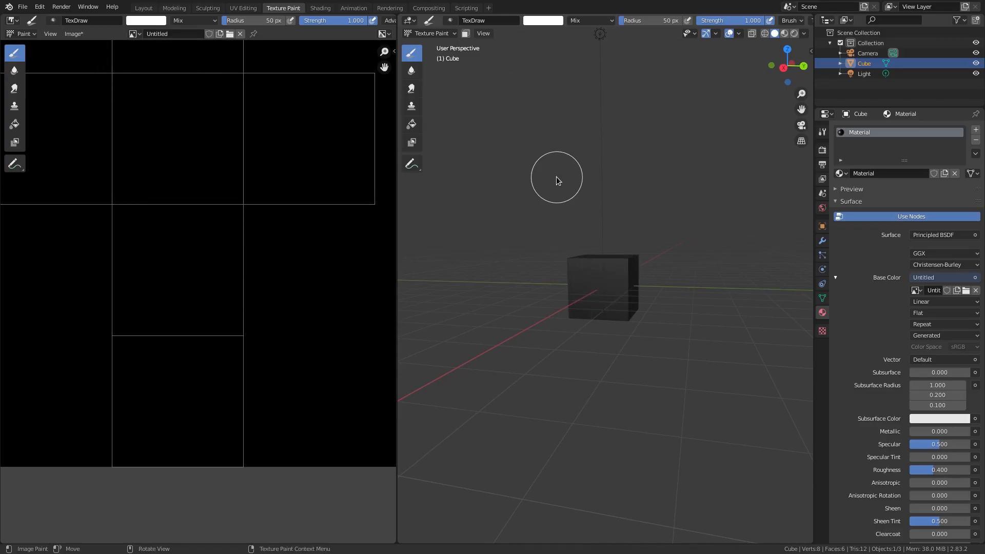
Paint two white patches in the image, one on the UV face below the centre and one beside it
mouse_move(552, 345)
middle_mouse_down()
mouse_move(608, 276)
mouse_move(639, 287)
mouse_move(645, 199)
mouse_move(611, 246)
mouse_move(596, 223)
mouse_move(516, 280)
middle_mouse_up()
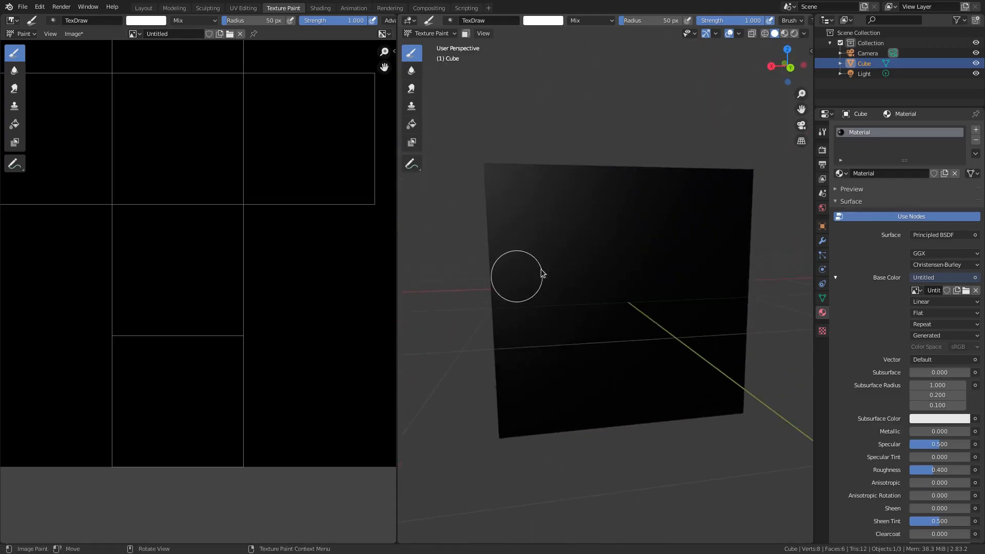
scroll(348, 429, "down", 3)
middle_click_drag(341, 409, 339, 347)
middle_click_drag(279, 371, 270, 402, "ctrl")
middle_click_drag(270, 401, 257, 332, "ctrl")
middle_click_drag(257, 333, 247, 293)
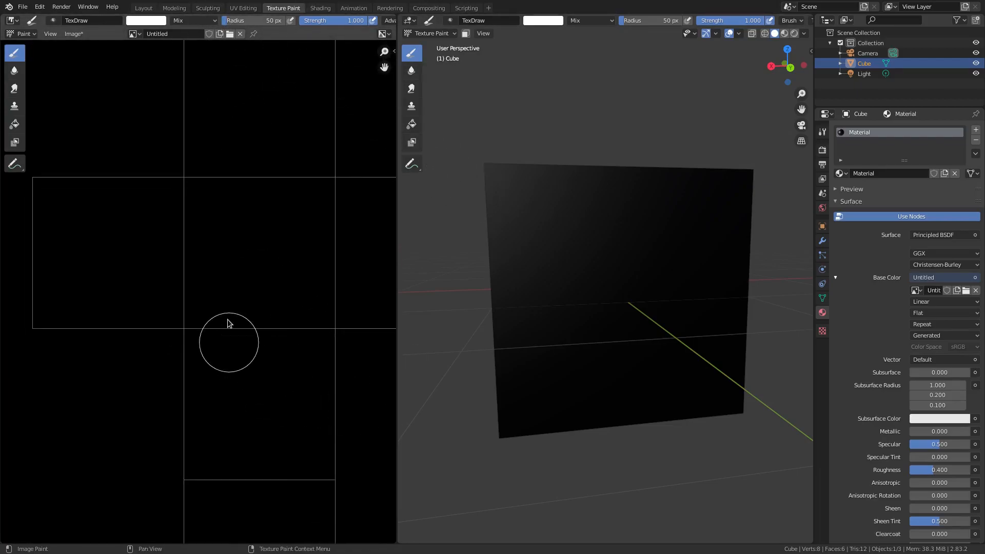
middle_click_drag(243, 305, 304, 282)
mouse_move(284, 252)
left_mouse_down()
mouse_move(248, 329)
mouse_move(293, 354)
mouse_move(341, 440)
left_mouse_up()
scroll(307, 352, "up", 4)
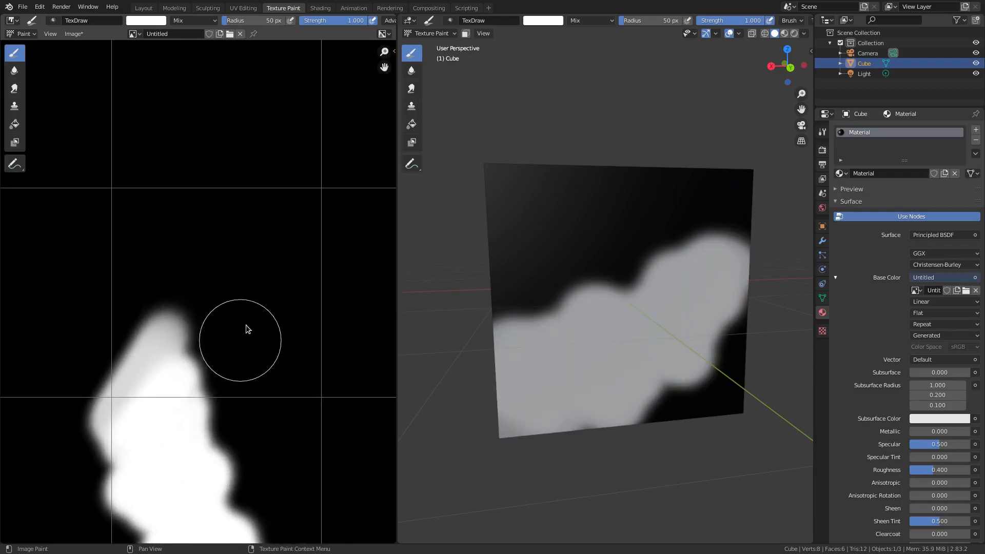
left_click_drag(255, 402, 250, 436)
mouse_move(280, 398)
middle_mouse_down()
mouse_move(285, 363)
mouse_move(259, 308)
mouse_move(250, 410)
mouse_move(242, 397)
mouse_move(239, 412)
middle_mouse_up()
mouse_move(226, 287)
left_mouse_down()
mouse_move(242, 283)
mouse_move(257, 322)
left_mouse_up()
mouse_move(574, 248)
middle_mouse_down()
mouse_move(609, 209)
mouse_move(587, 214)
mouse_move(594, 258)
mouse_move(607, 194)
middle_mouse_up()
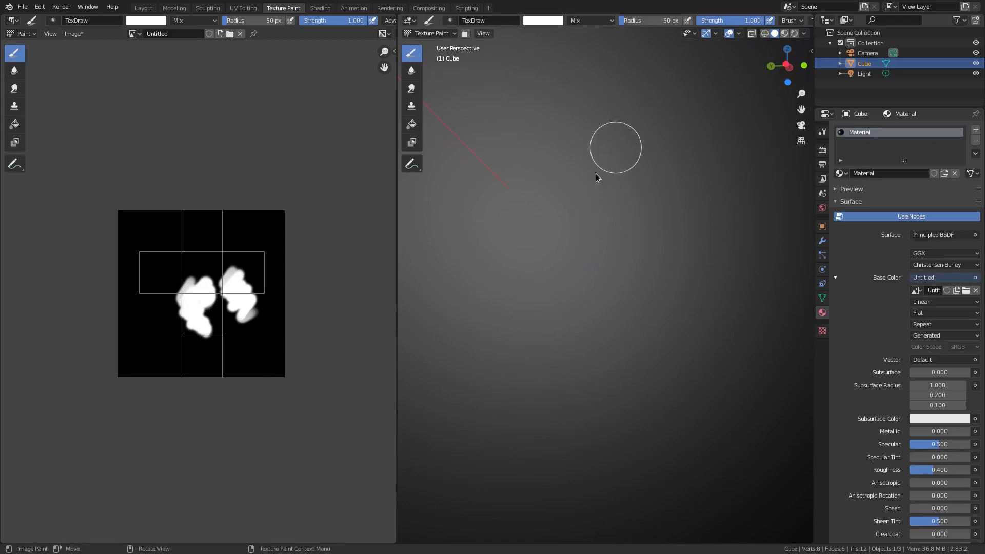
Try a short white brush stroke directly on a cube face in the 3D viewport, and undo it
middle_click_drag(602, 241, 608, 232, "ctrl")
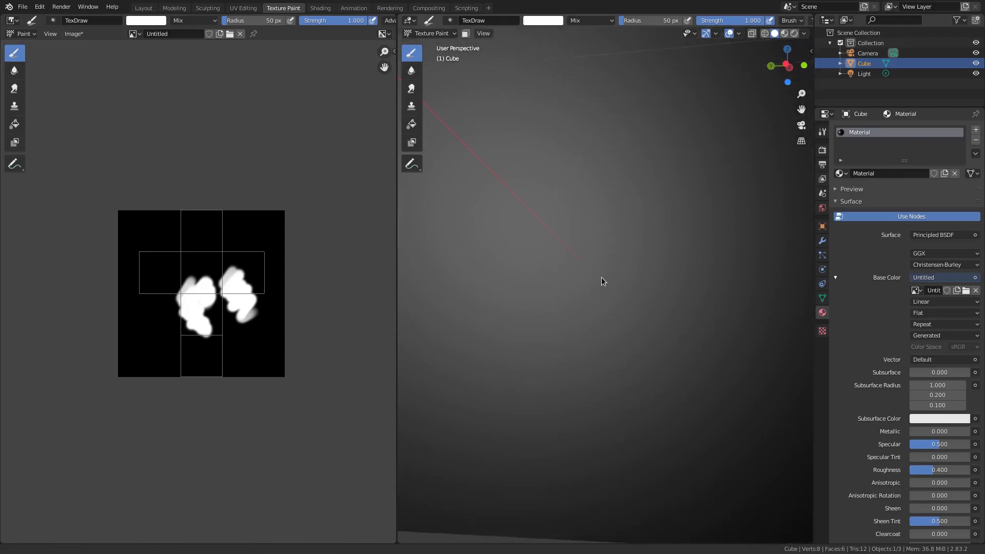
mouse_move(599, 183)
middle_mouse_down()
mouse_move(650, 195)
mouse_move(622, 202)
middle_mouse_up()
mouse_move(623, 203)
left_mouse_down()
mouse_move(638, 249)
mouse_move(653, 235)
left_mouse_up()
middle_click_drag(669, 232, 614, 189)
key("ctrl+z")
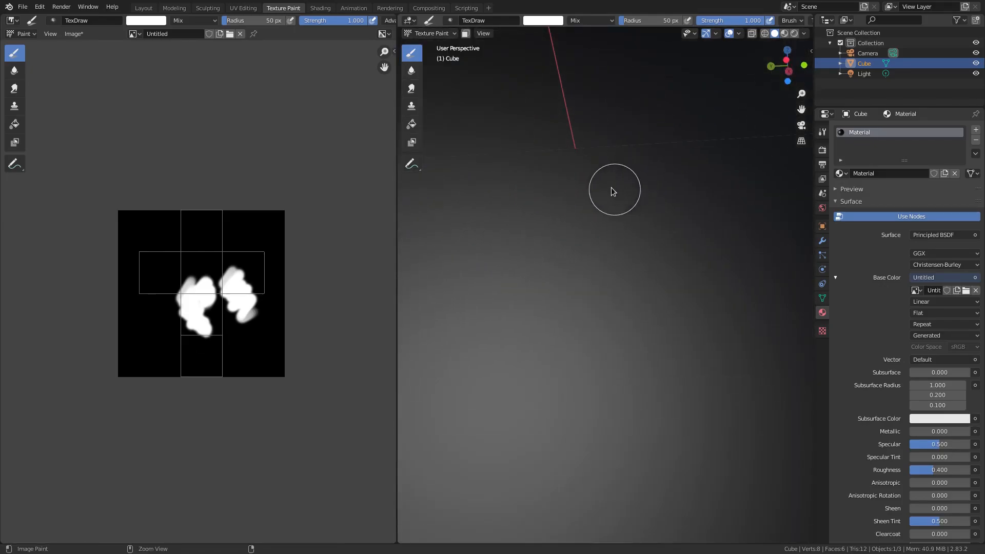
Paint a small and a large white blob directly on one cube face in the 3D viewport
mouse_move(614, 230)
middle_mouse_down()
mouse_move(579, 218)
mouse_move(598, 266)
mouse_move(601, 257)
middle_mouse_up()
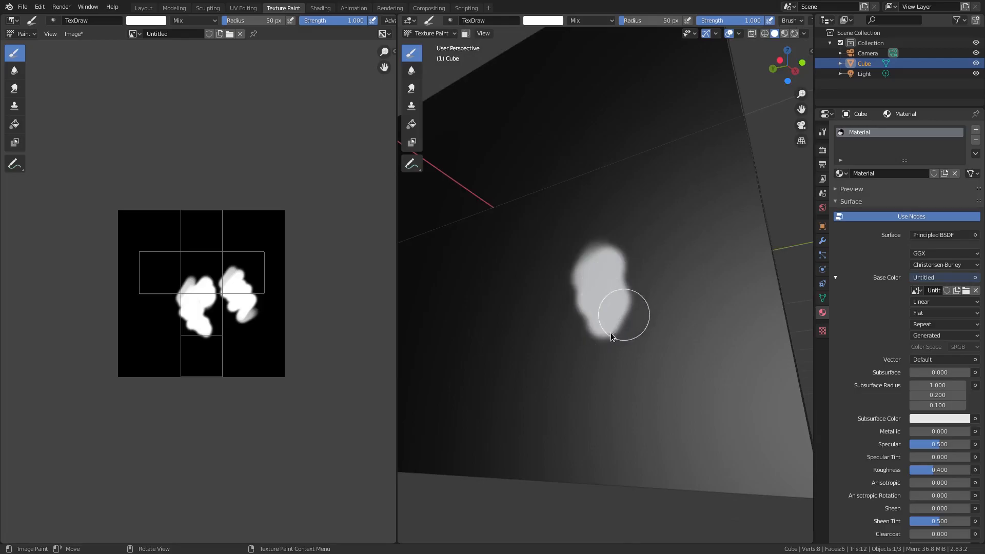
middle_click_drag(623, 302, 602, 370, "ctrl")
middle_click_drag(602, 328, 631, 290)
left_click_drag(600, 263, 583, 348)
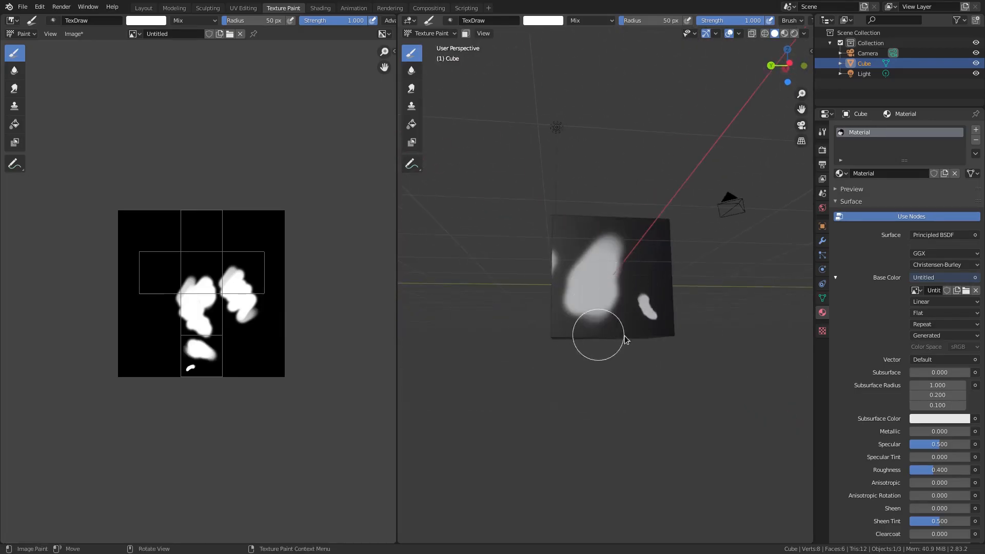
scroll(580, 319, "up", 2)
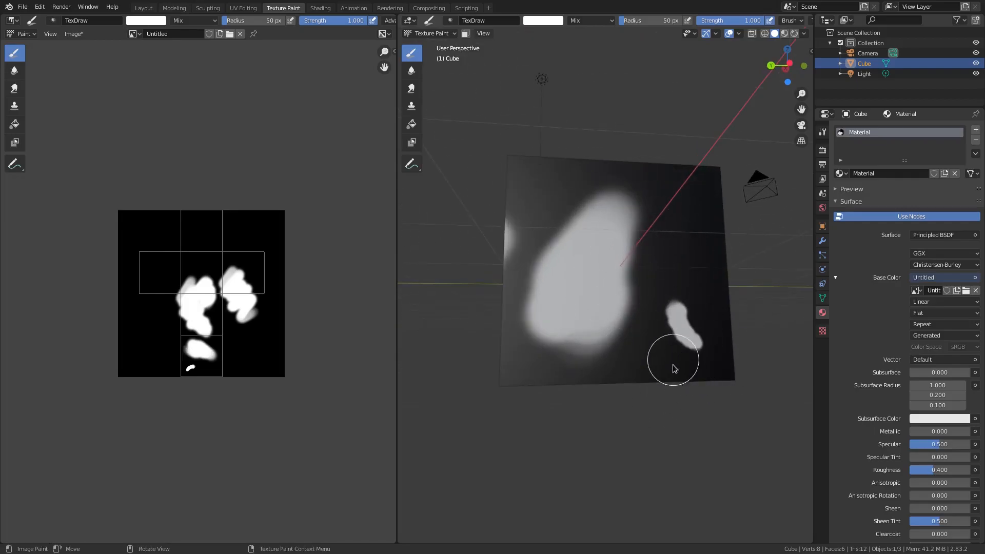
Undo the blobs painted on the cube and the remaining white patches in the image
key("ctrl+z")
key("ctrl+z")
middle_click_drag(523, 293, 702, 310)
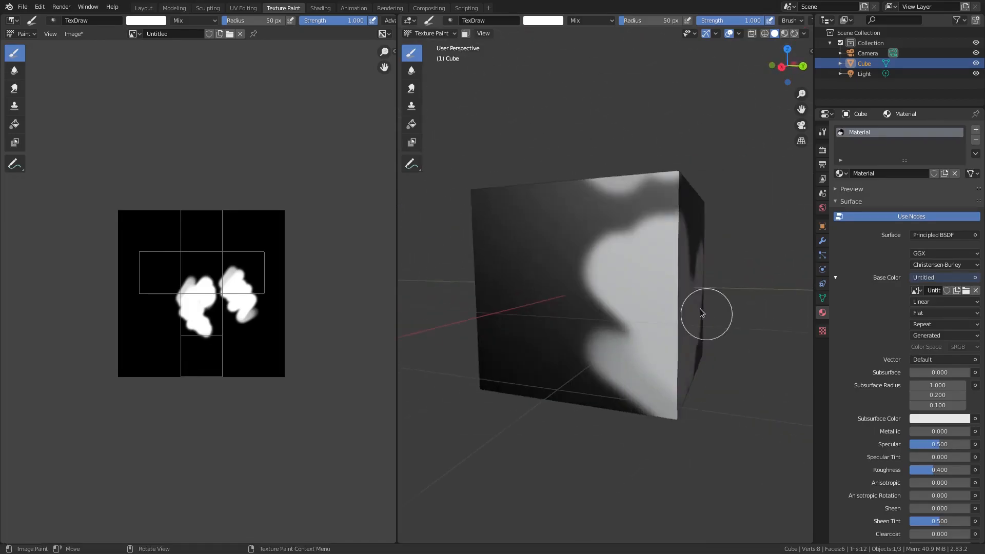
key("ctrl+z")
key("ctrl+z")
middle_click_drag(421, 354, 593, 118)
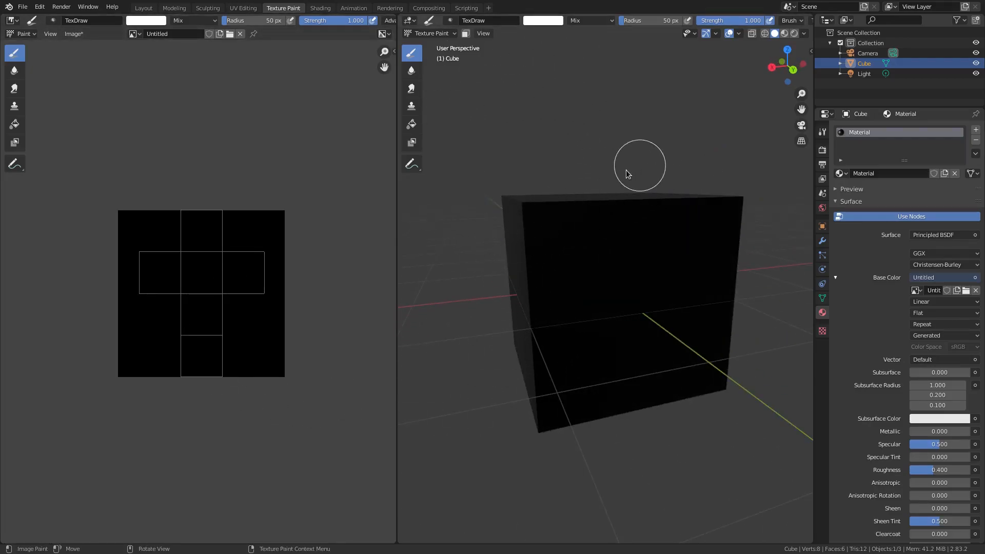
Set the TexDraw brush color to a grey-blue with hue 0.602, saturation 0.133 and value 0.433
left_click(545, 22)
mouse_move(611, 61)
left_mouse_down()
mouse_move(612, 73)
mouse_move(570, 65)
left_mouse_up()
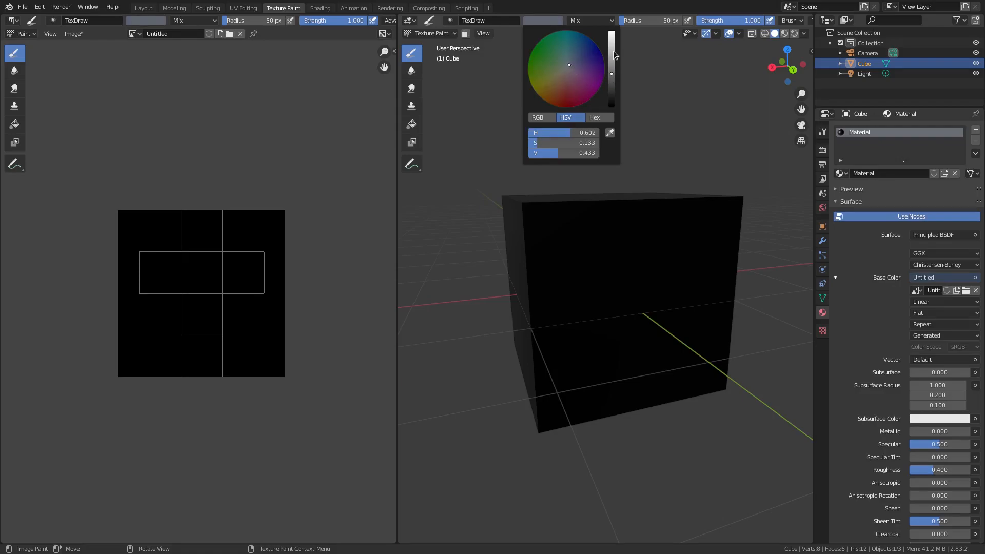
middle_click_drag(535, 99, 519, 89)
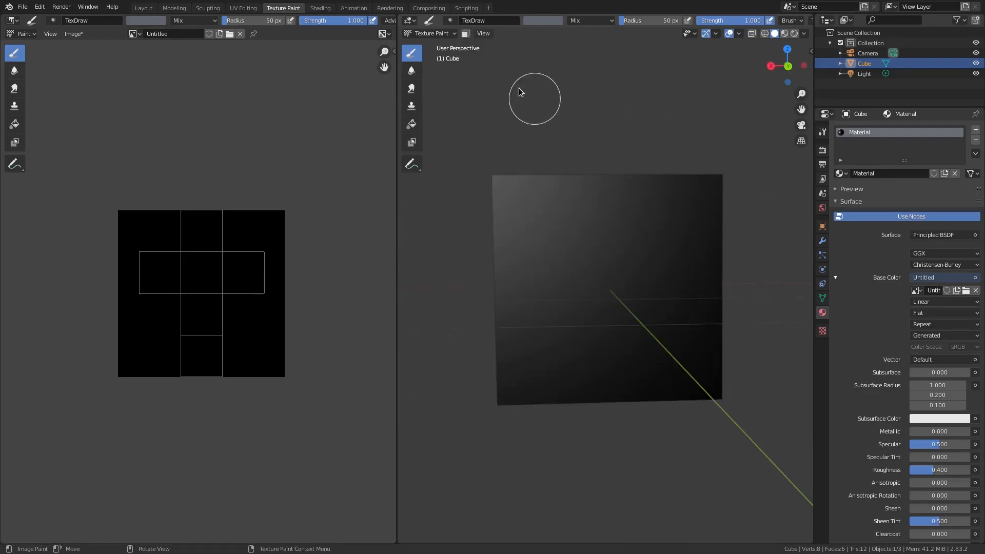
Try filling the cube with the white Fill brush in the 3D viewport, and undo the fill
left_click(411, 124)
left_click(553, 207)
middle_click_drag(553, 207, 613, 144)
middle_click_drag(624, 187, 635, 206)
middle_click_drag(636, 206, 653, 145, "ctrl")
middle_click_drag(652, 145, 638, 189)
key("ctrl+z")
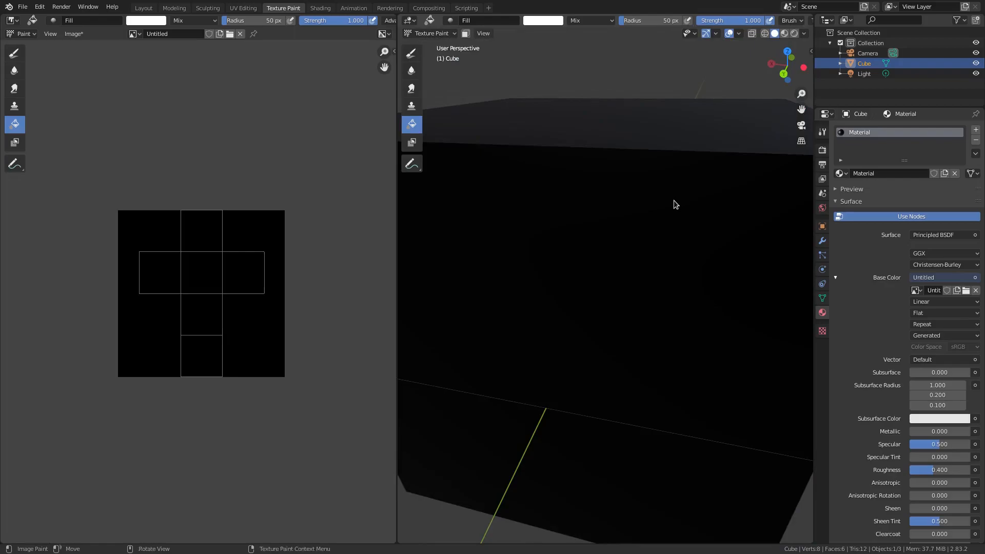
Fill the entire Untitled image with white in the image editor
left_click(207, 350)
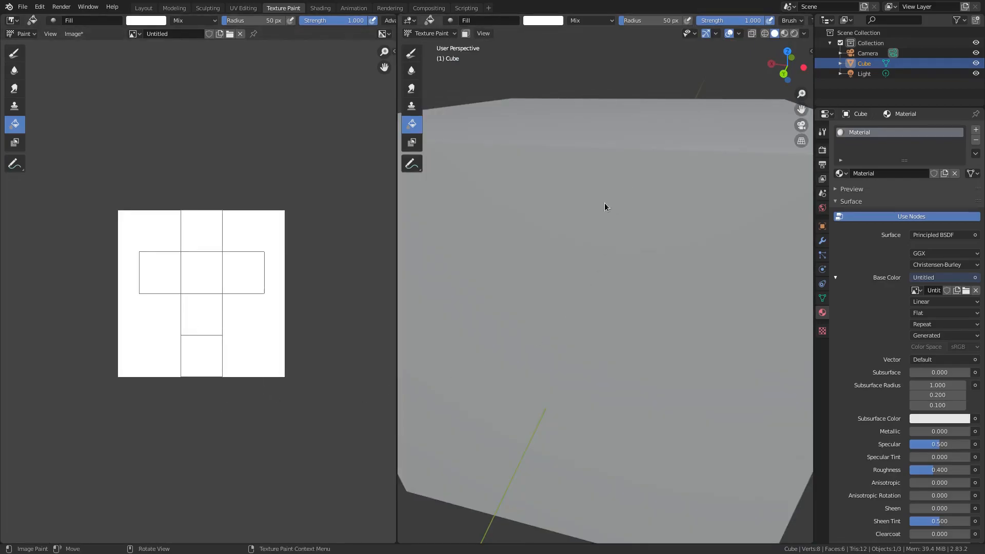
middle_click_drag(605, 202, 643, 164)
middle_click_drag(595, 208, 598, 223, "ctrl")
middle_click_drag(597, 223, 597, 246)
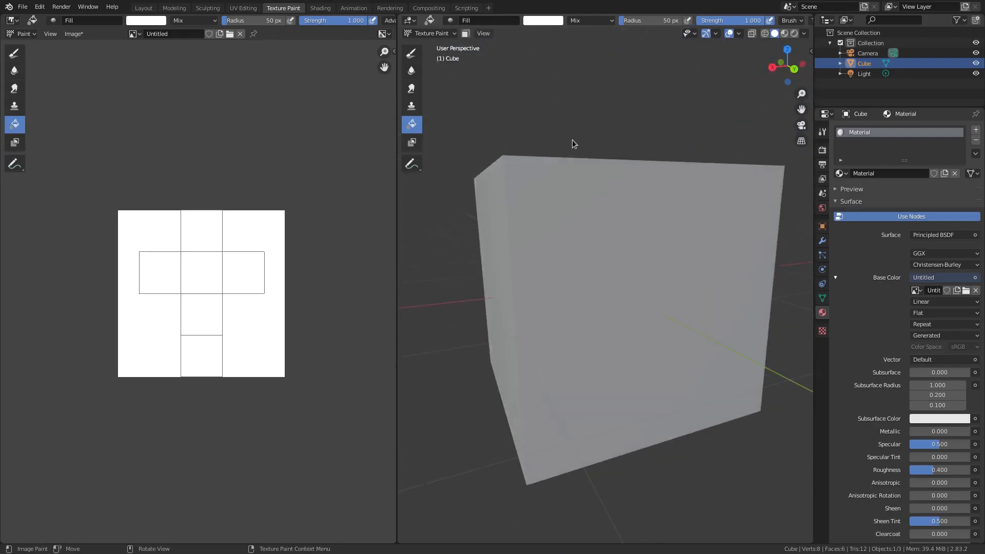
Return to the TexDraw brush and darken its color to a value of 0.227
left_click(414, 56)
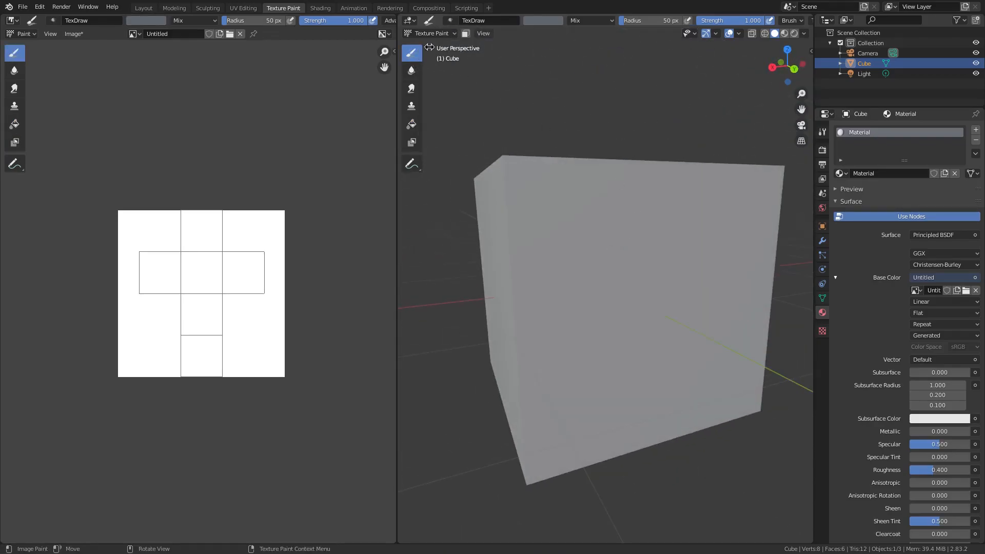
left_click(547, 20)
left_click_drag(611, 82, 616, 88)
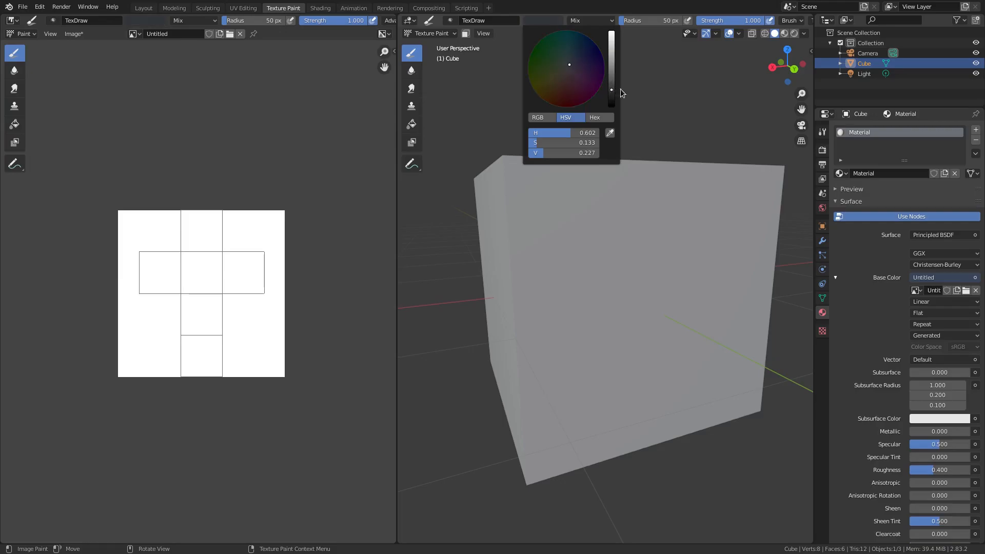
Try the dark TexDraw color with test strokes on the cube and undo each stroke
left_click_drag(580, 268, 642, 282)
key("ctrl+z")
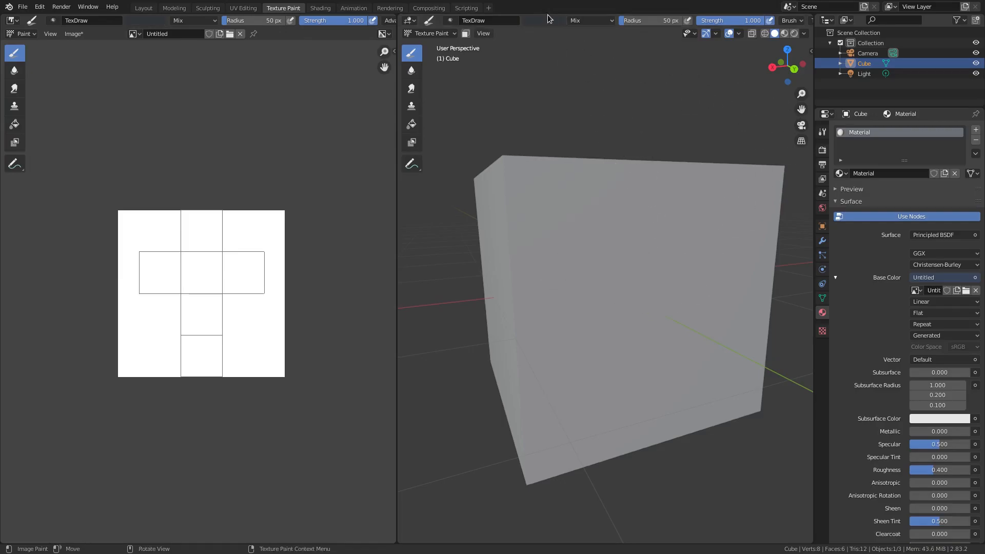
left_click(547, 20)
left_click_drag(625, 234, 634, 272)
key("ctrl+z")
Raise the TexDraw brush color to a value of 0.560, try a stroke on the cube and undo it
left_click(547, 21)
left_click(610, 84)
left_click_drag(609, 83, 611, 62)
mouse_move(628, 221)
left_mouse_down()
mouse_move(629, 261)
mouse_move(668, 254)
left_mouse_up()
middle_click_drag(668, 254, 598, 208)
key("ctrl+z")
Lighten the grey-blue brush color further, paint a test stroke on the cube and undo it
left_click(548, 20)
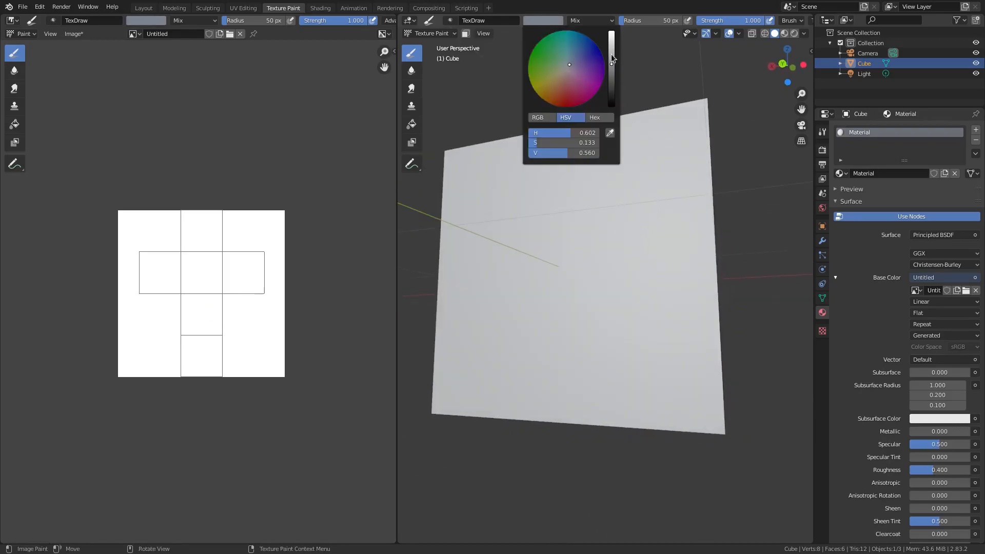
left_click_drag(579, 184, 615, 248)
middle_click_drag(615, 249, 738, 291)
key("ctrl+z")
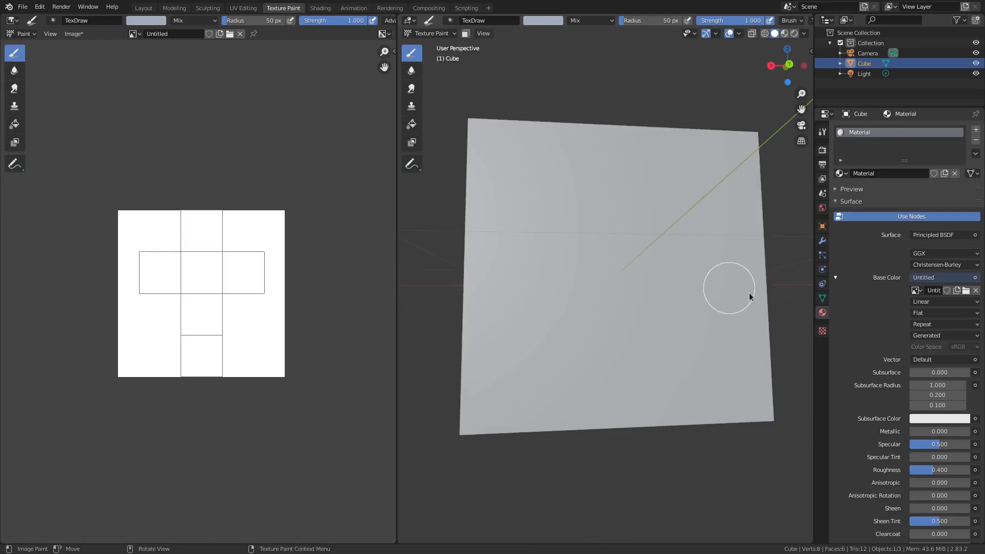
Set the material's Specular and Roughness to 0.000 and paint a test scribble on a cube face
left_click_drag(940, 445, 849, 450)
left_click_drag(933, 471, 872, 471)
mouse_move(534, 197)
left_mouse_down()
mouse_move(590, 184)
mouse_move(645, 220)
left_mouse_up()
mouse_move(644, 219)
middle_mouse_down()
mouse_move(596, 190)
mouse_move(611, 191)
mouse_move(711, 64)
middle_mouse_up()
Switch the 3D viewport to Material Preview and on to Rendered shading, and undo the test scribble
left_click(785, 33)
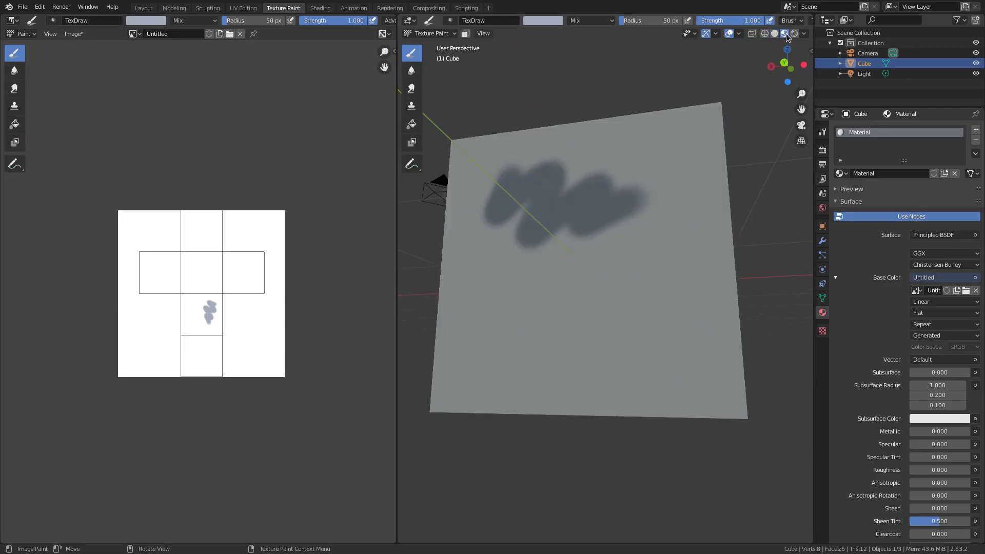
mouse_move(623, 190)
middle_mouse_down()
mouse_move(684, 240)
mouse_move(715, 226)
mouse_move(770, 242)
middle_mouse_up()
mouse_move(661, 261)
middle_mouse_down()
mouse_move(726, 251)
mouse_move(730, 209)
middle_mouse_up()
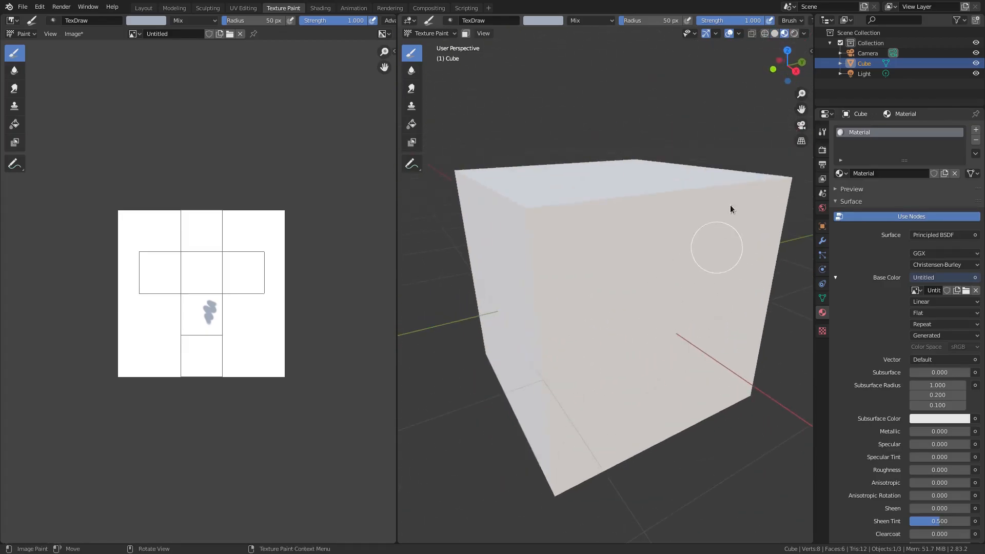
left_click(794, 33)
mouse_move(626, 154)
middle_mouse_down()
mouse_move(639, 130)
mouse_move(660, 209)
middle_mouse_up()
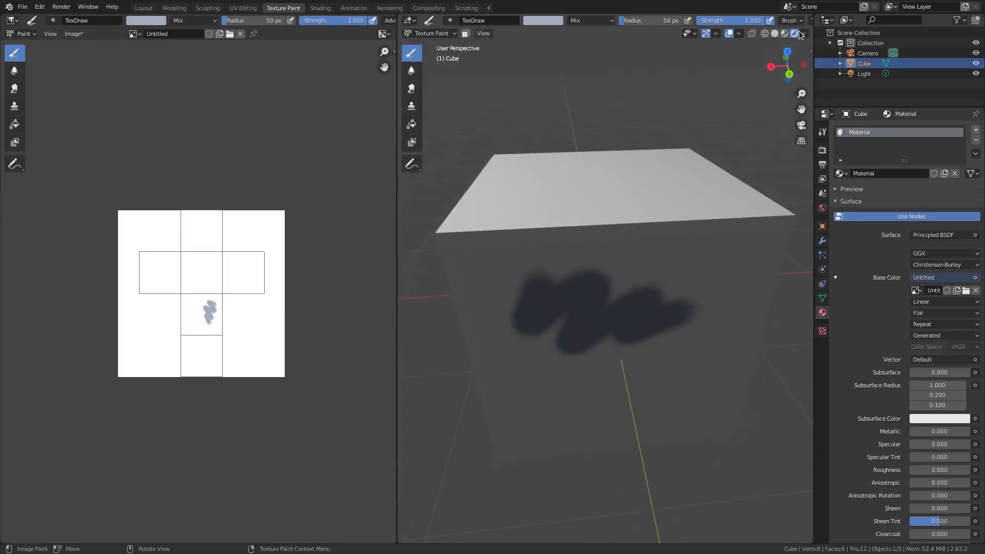
mouse_move(626, 273)
middle_mouse_down()
mouse_move(644, 264)
mouse_move(638, 277)
mouse_move(631, 262)
middle_mouse_up()
key("ctrl+z")
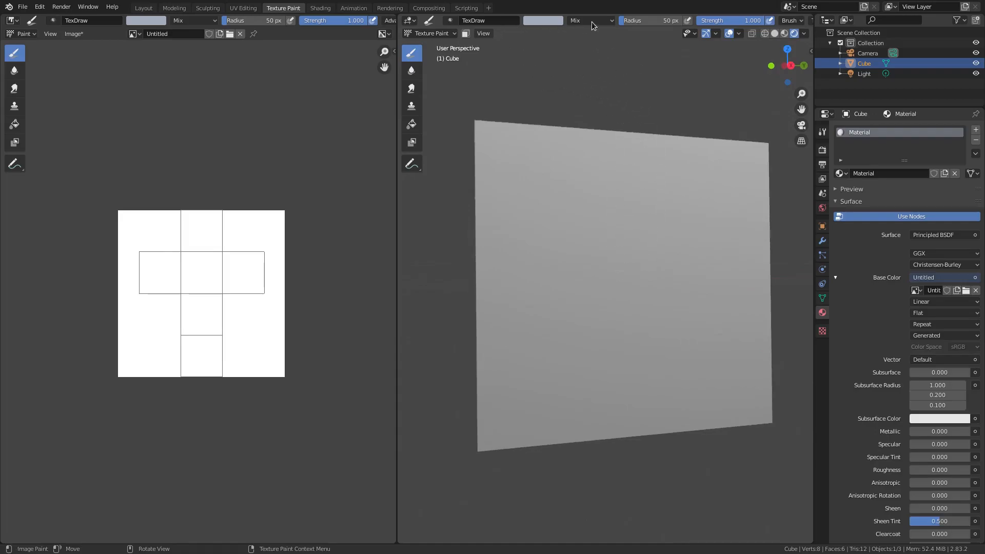
Set the TexDraw brush radius to 10 px
left_click_drag(635, 21, 632, 21)
left_click(629, 20)
type("10")
key("Return")
Paint a horizontal mortar line across the upper part of the cube face, with one short vertical joint above it and one below
left_click_drag(477, 188, 541, 188)
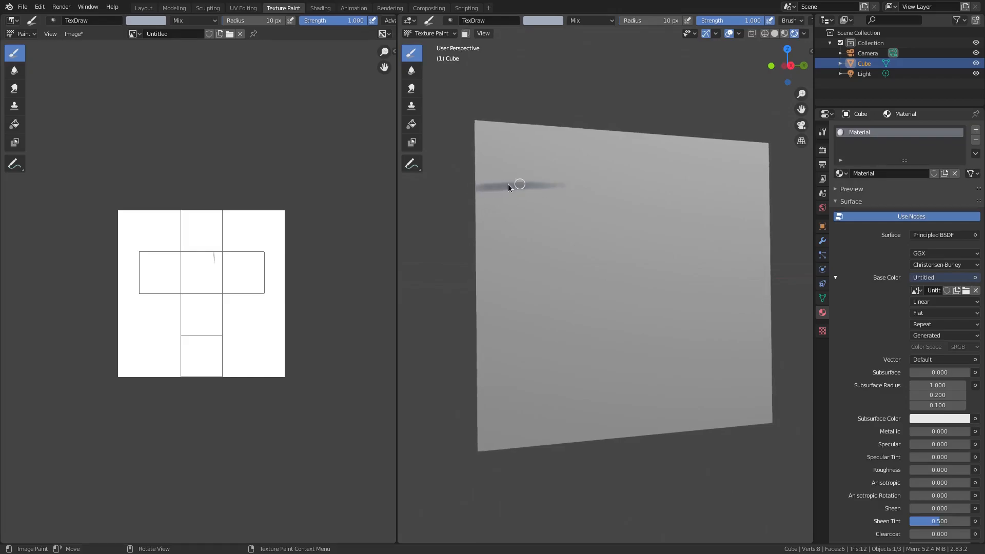
left_click_drag(621, 186, 793, 189)
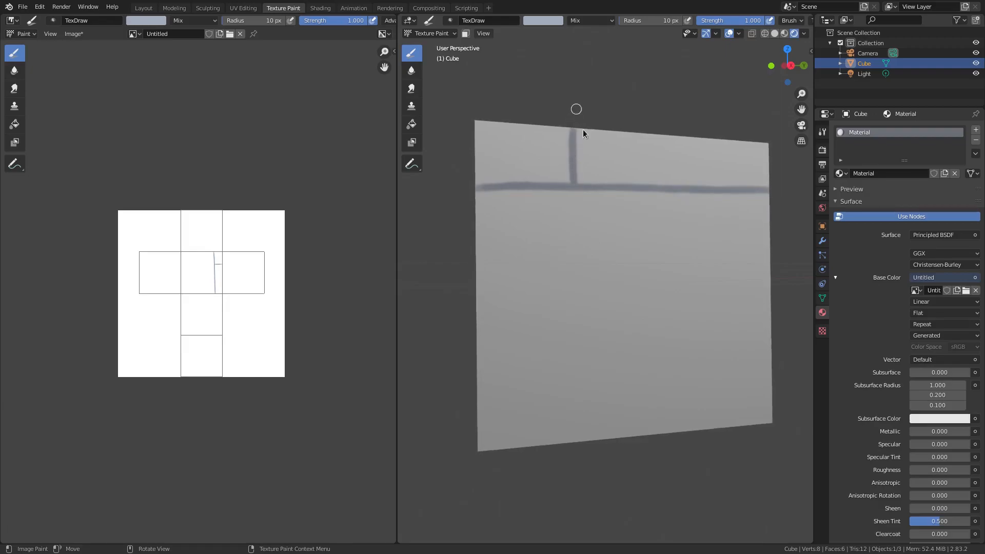
left_click_drag(662, 196, 661, 246)
Look at the cube from the front, select the light and change from Texture Paint to Object Mode
key("KP_1")
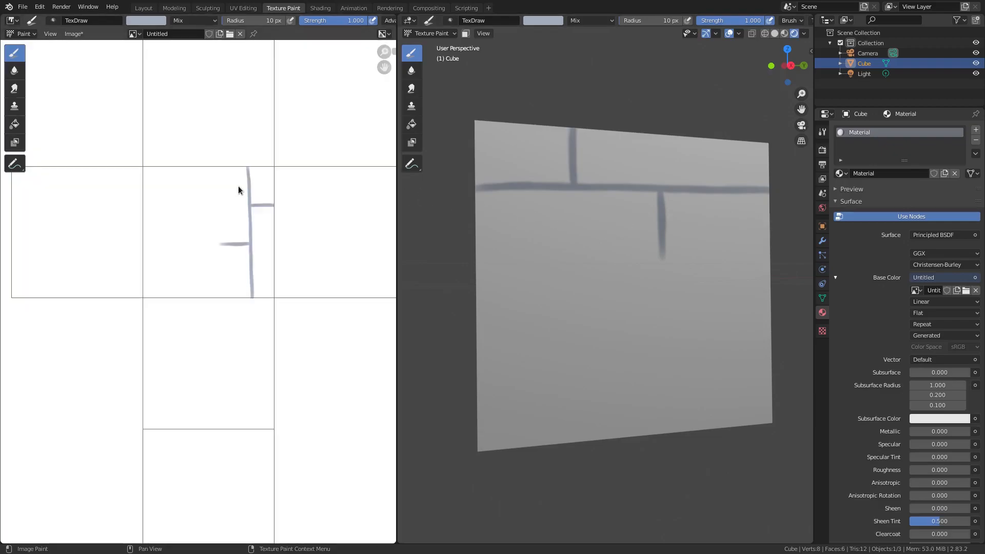
key("KP_1")
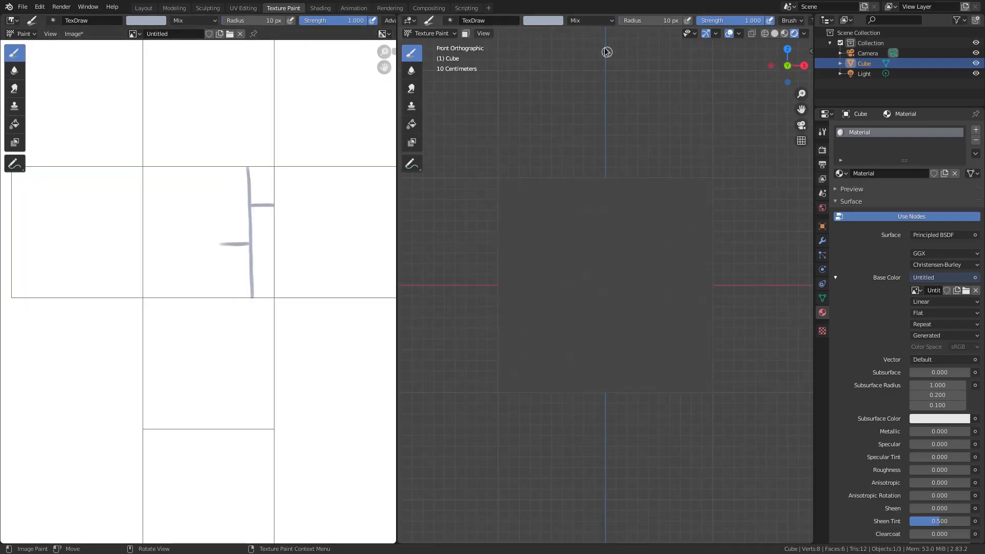
left_click(864, 73)
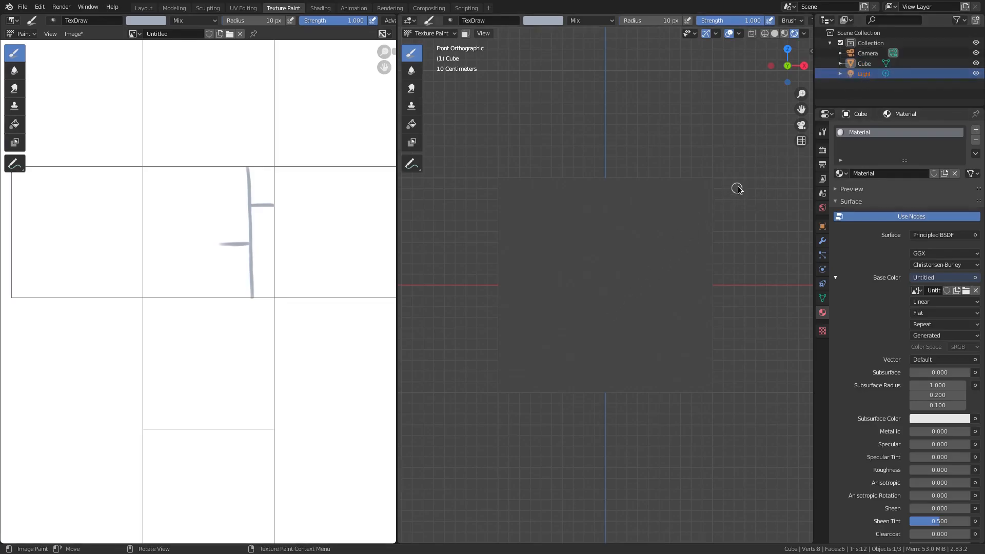
left_click(431, 34)
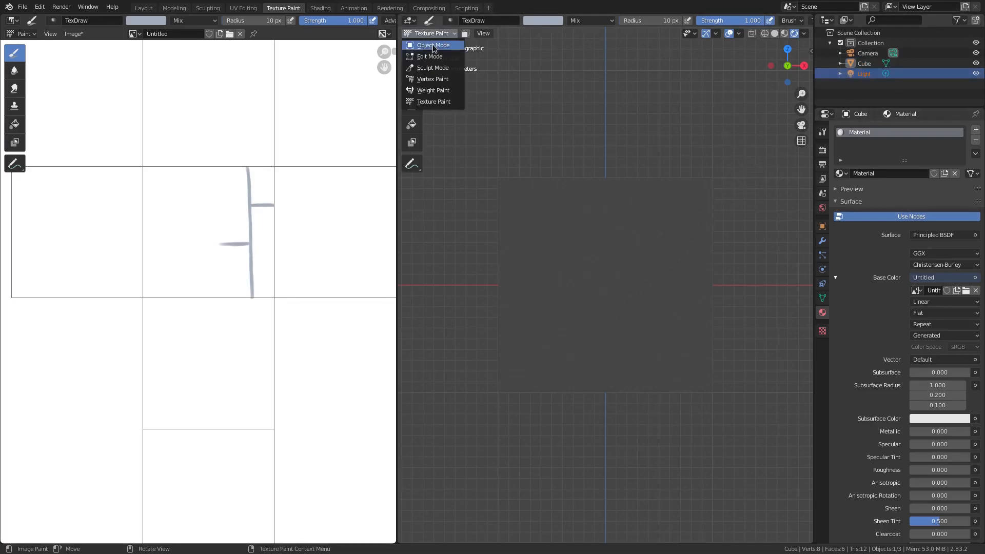
left_click(434, 45)
middle_click_drag(613, 185, 627, 196)
scroll(630, 195, "down", 6)
middle_click_drag(729, 116, 738, 146)
key("g")
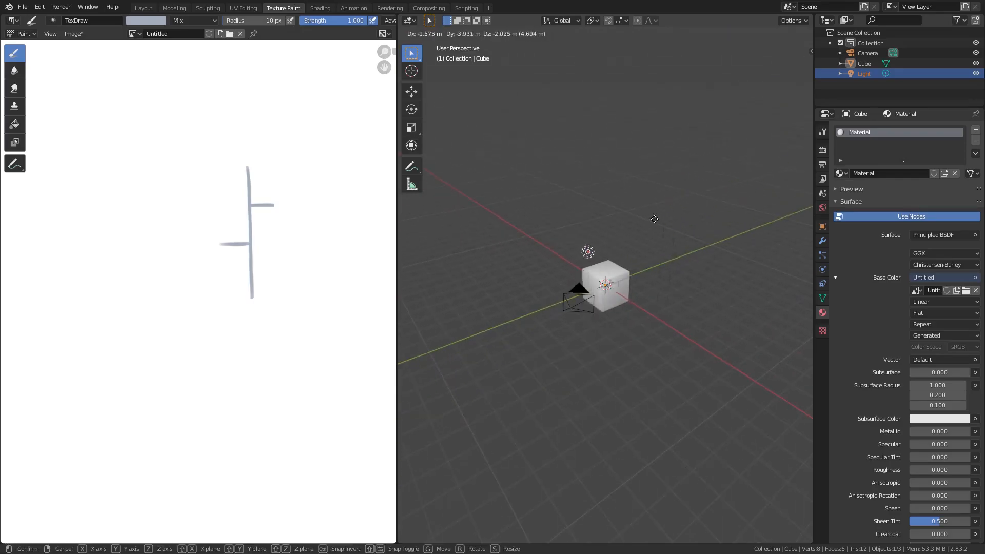
key("Escape")
Select the cube and rotate it 180° about the global Z axis
left_click(616, 281)
type("rz180")
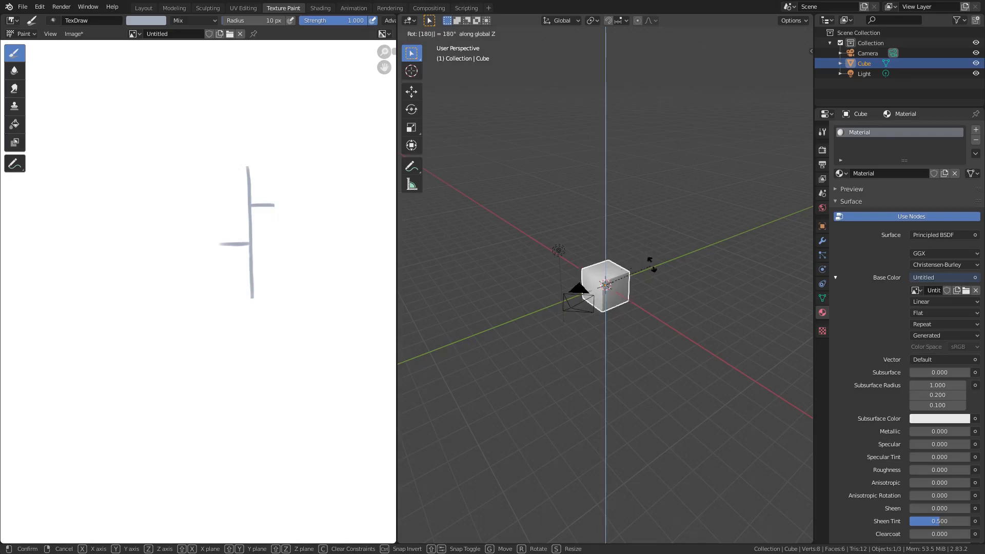
key("Return")
middle_click_drag(602, 307, 678, 306)
scroll(698, 189, "up", 6)
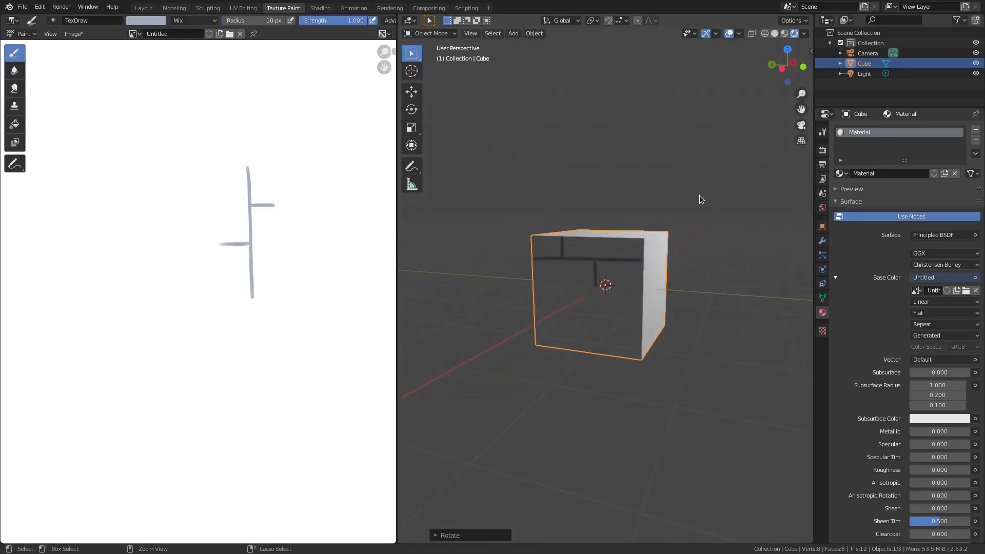
middle_click_drag(698, 188, 686, 220)
type("rz990")
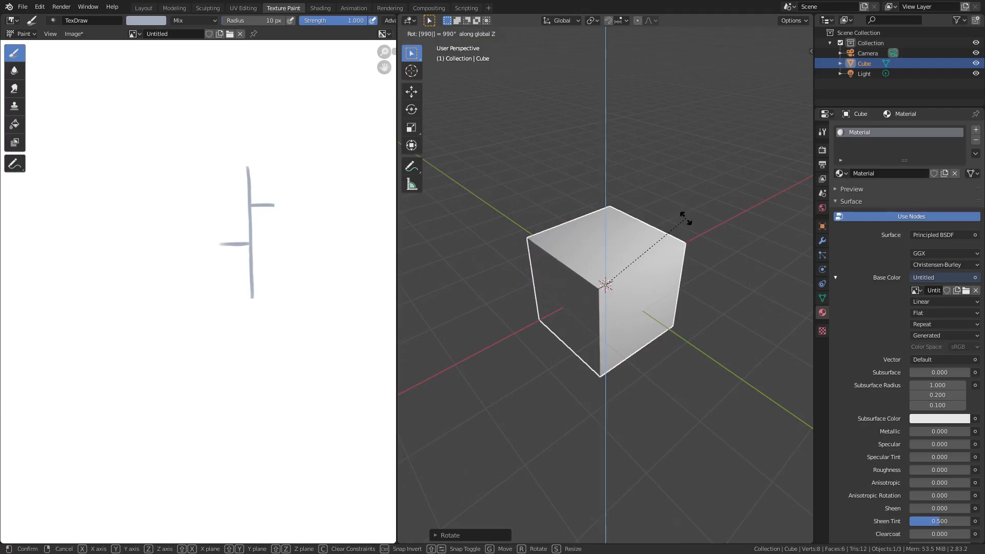
type("rackball: [990")
key("Escape")
Rotate the cube 90° about the global Z axis and show its painted face in the front view
type("rz90")
key("Return")
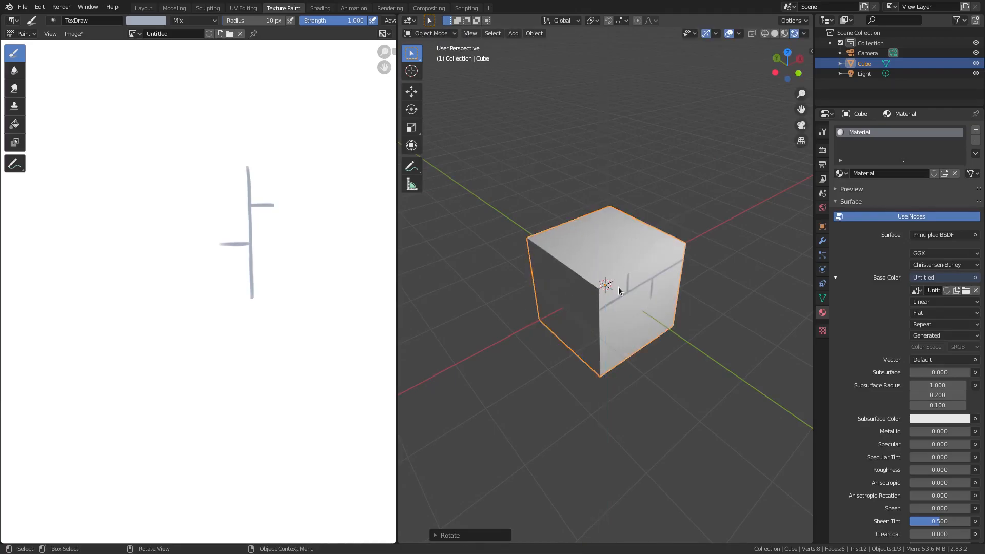
key("KP_1")
scroll(662, 264, "up", 5)
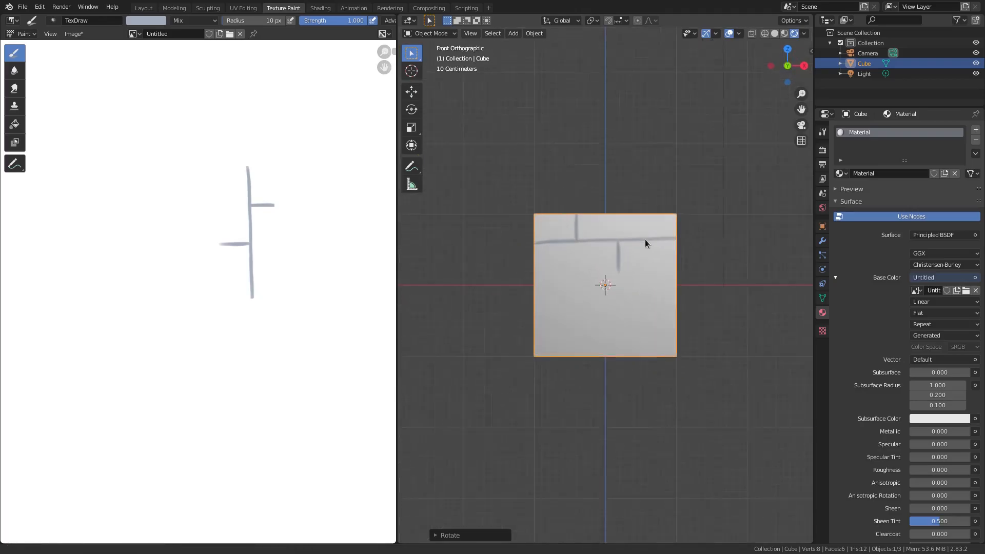
scroll(649, 237, "up", 1)
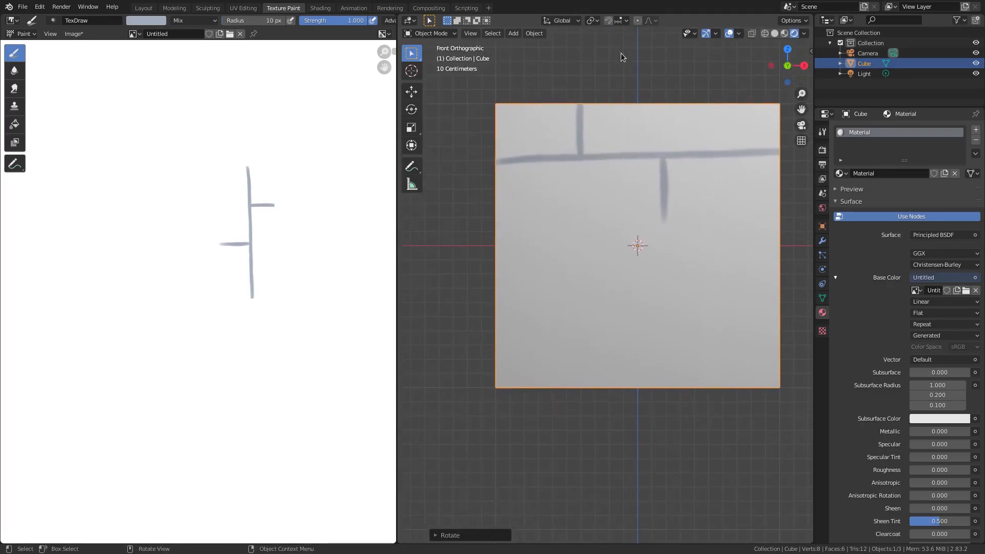
Return the cube to Texture Paint mode and paint a second horizontal mortar line with a short vertical joint below it
left_click(424, 32)
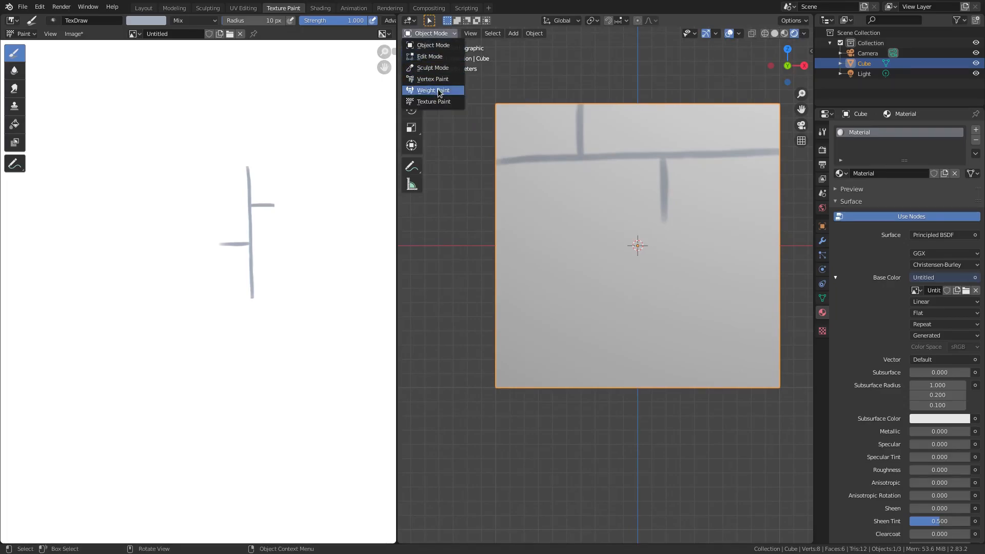
left_click(433, 102)
mouse_move(497, 217)
left_mouse_down()
mouse_move(778, 214)
mouse_move(749, 214)
left_mouse_up()
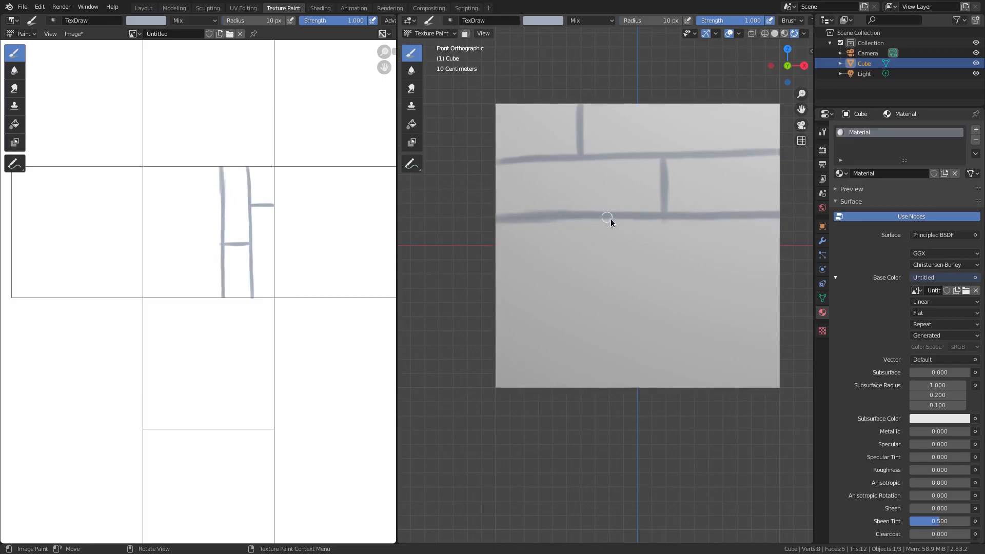
left_click_drag(622, 216, 619, 258)
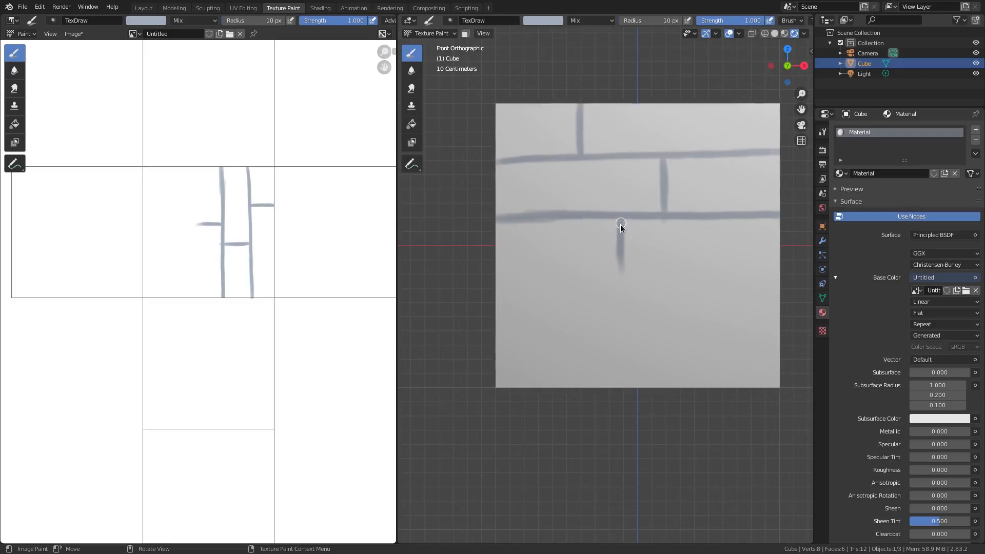
Paint the third and fourth horizontal mortar lines on the front face and add staggered vertical joints between the rows
left_click_drag(495, 273, 649, 272)
left_click_drag(573, 271, 805, 272)
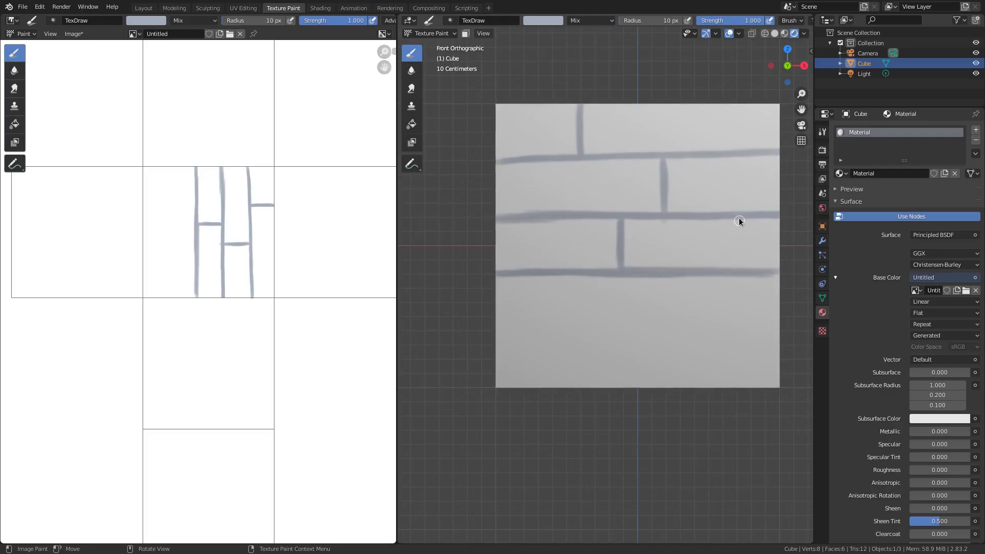
left_click_drag(739, 220, 740, 266)
left_click_drag(495, 329, 779, 327)
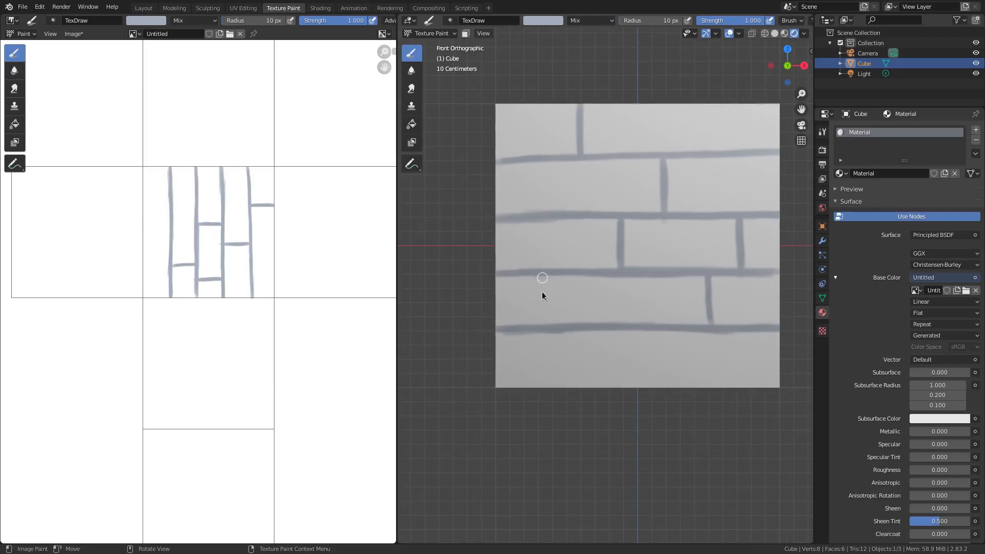
Continue the third horizontal mortar line around the corner and across the cube's right face to its far edge
mouse_move(546, 304)
middle_mouse_down()
mouse_move(678, 268)
mouse_move(673, 276)
middle_mouse_up()
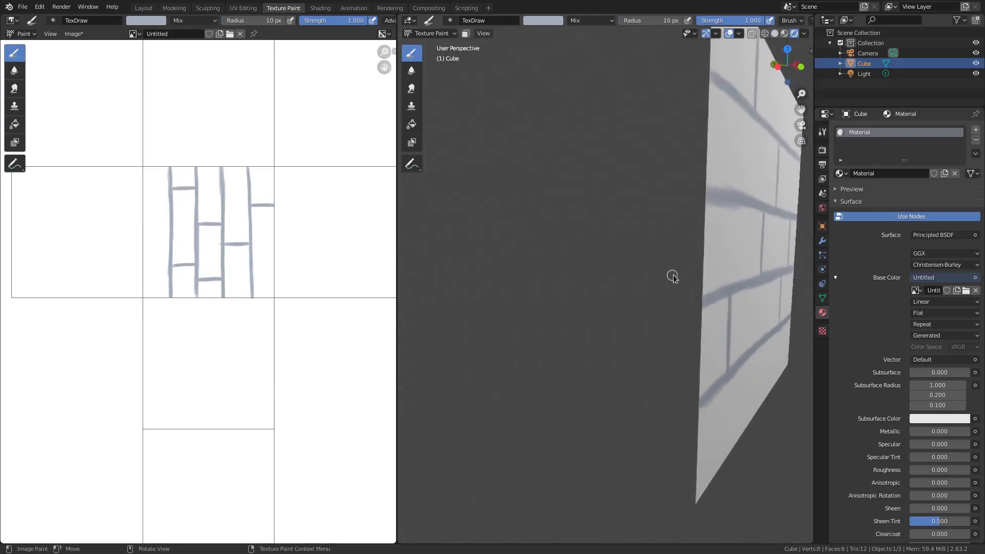
mouse_move(736, 287)
middle_mouse_down()
mouse_move(644, 306)
mouse_move(653, 323)
mouse_move(607, 319)
middle_mouse_up()
left_click_drag(608, 318, 621, 307)
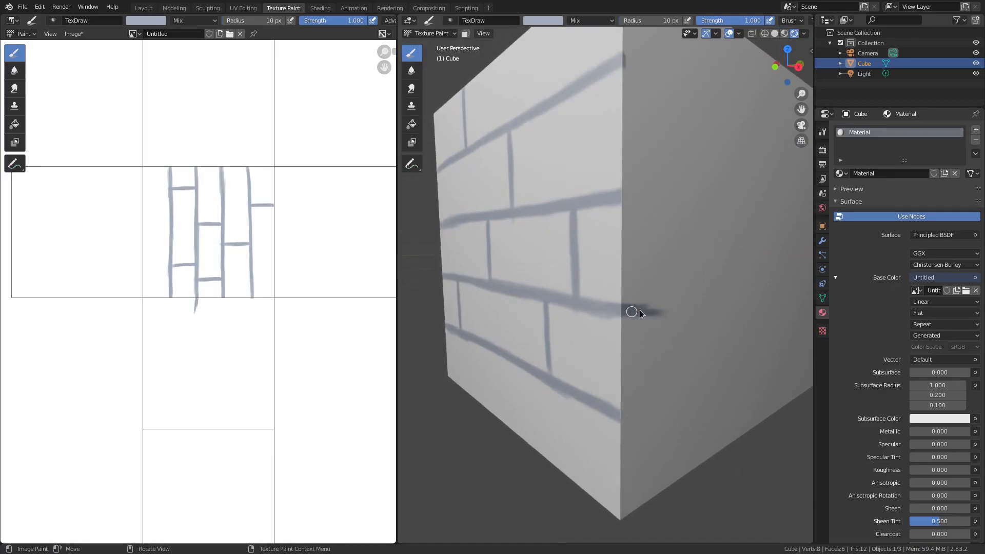
middle_click_drag(721, 288, 626, 276)
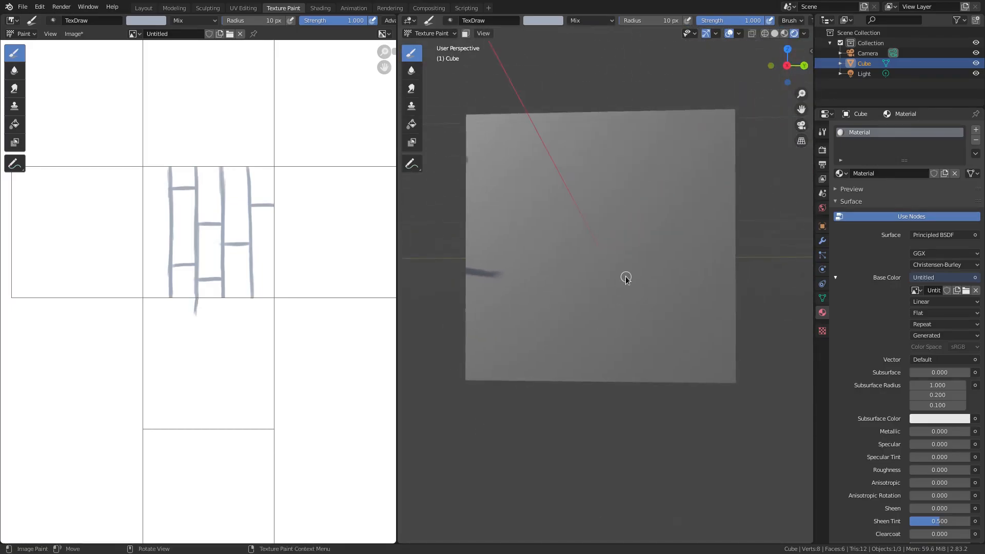
key("KP_3")
scroll(509, 278, "up", 2)
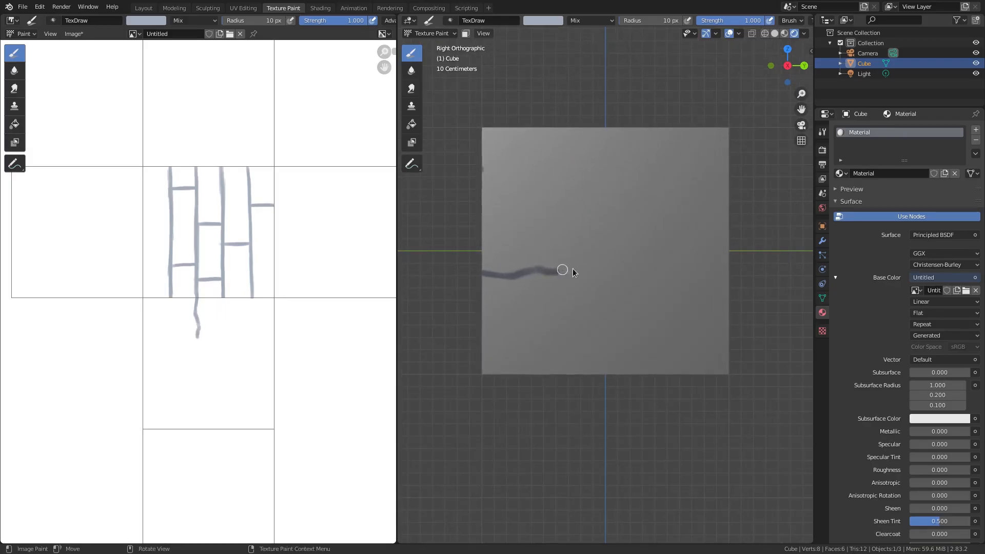
left_click_drag(643, 272, 685, 272)
Paint a vertical joint in the bottom brick row of the front face and touch up the uppermost horizontal mortar line
mouse_move(686, 272)
middle_mouse_down()
mouse_move(651, 283)
mouse_move(674, 278)
mouse_move(638, 257)
mouse_move(646, 258)
mouse_move(639, 282)
middle_mouse_up()
scroll(630, 297, "down", 6)
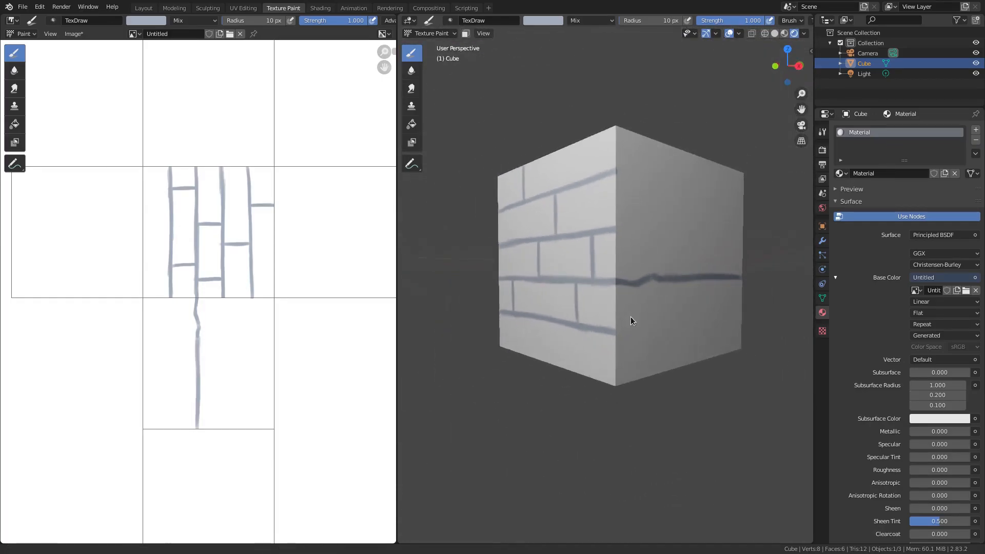
mouse_move(634, 301)
middle_mouse_down()
mouse_move(683, 282)
mouse_move(622, 301)
mouse_move(636, 279)
mouse_move(611, 299)
mouse_move(592, 268)
middle_mouse_up()
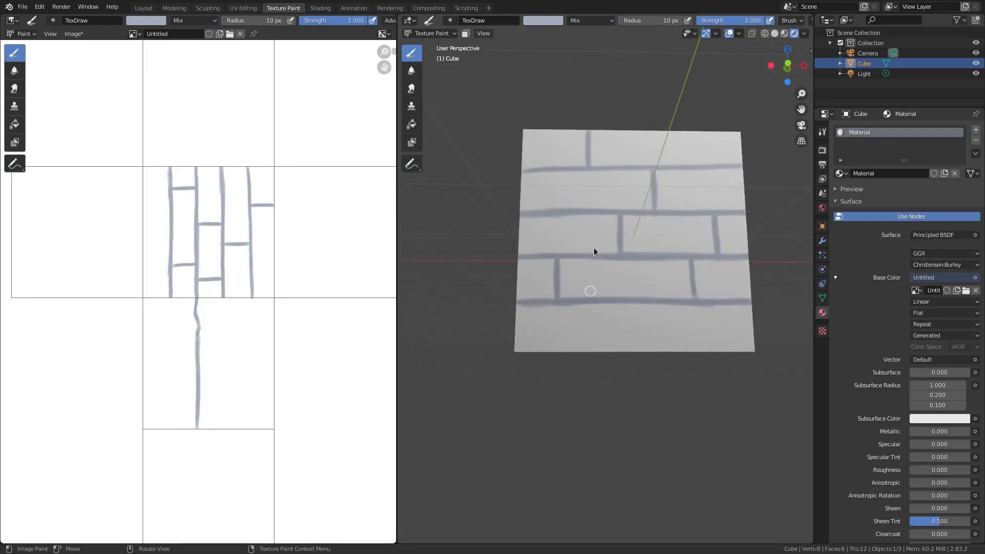
key("KP_1")
scroll(575, 344, "up", 4)
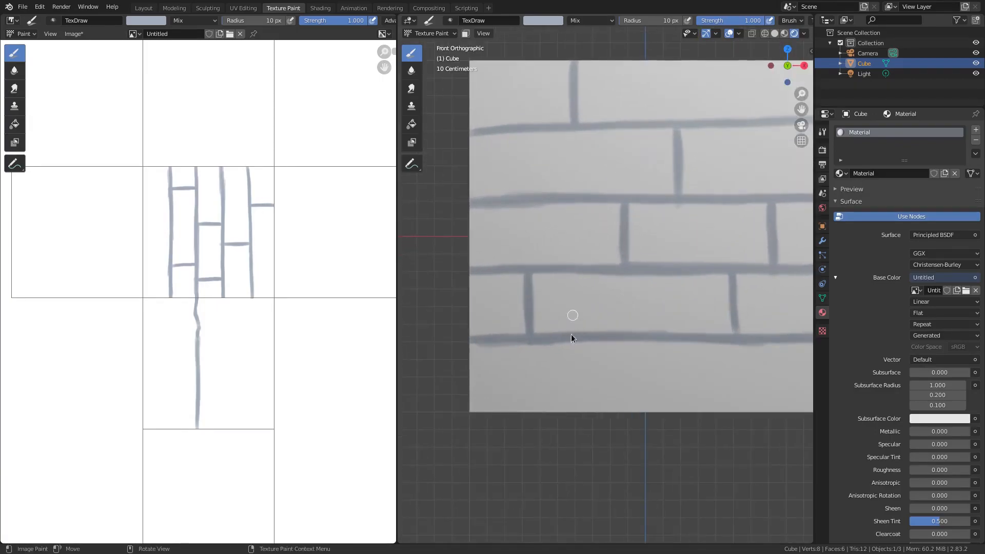
left_click_drag(584, 346, 583, 413)
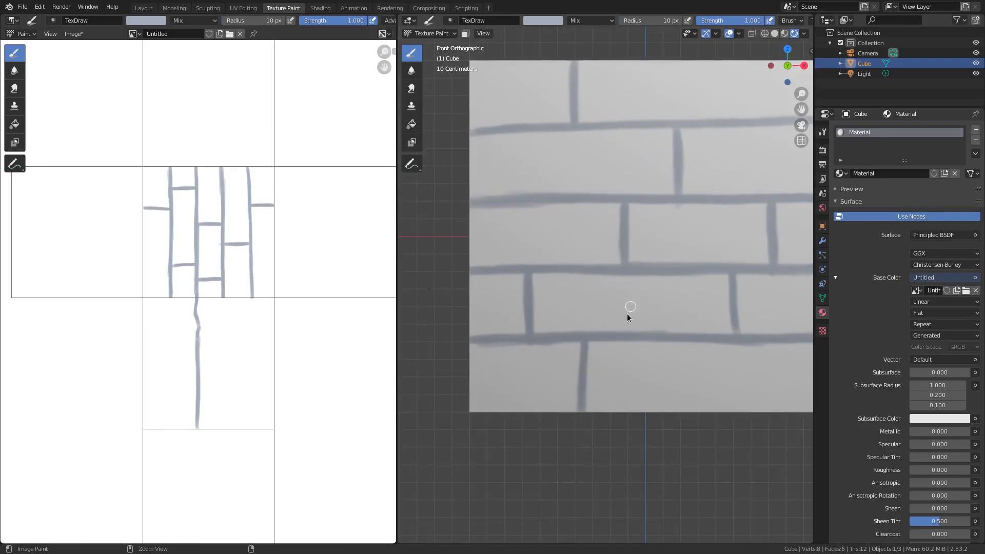
scroll(631, 308, "down", 1)
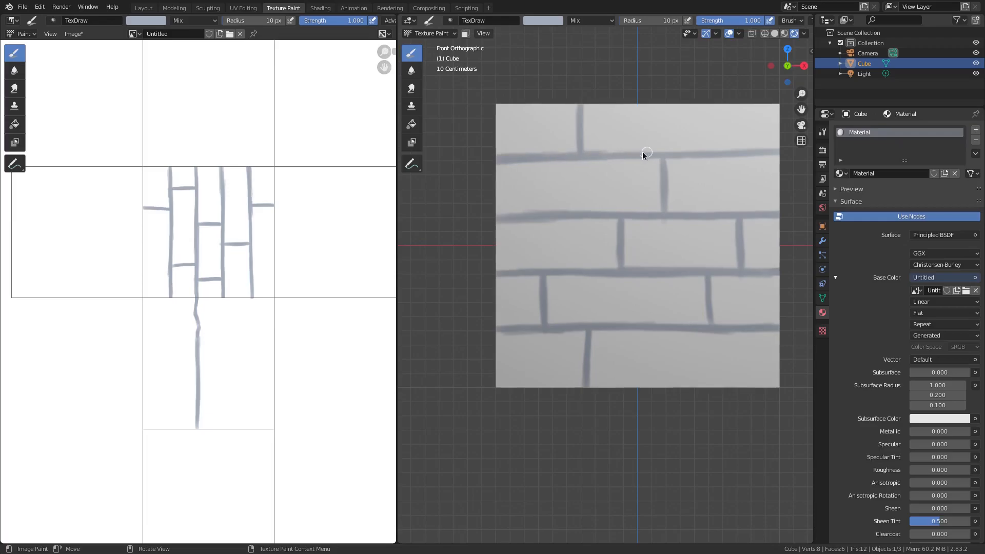
scroll(710, 148, "up", 1)
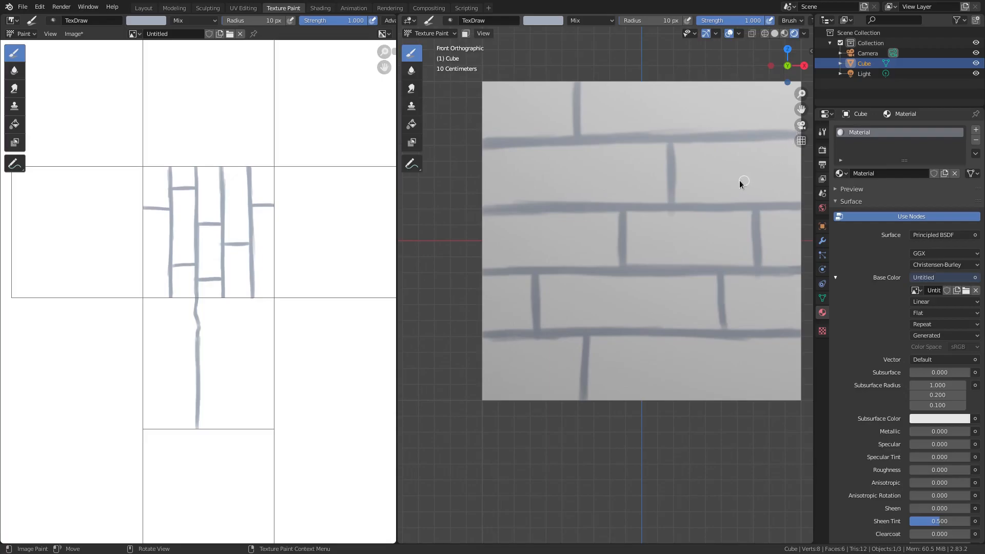
left_click(466, 33)
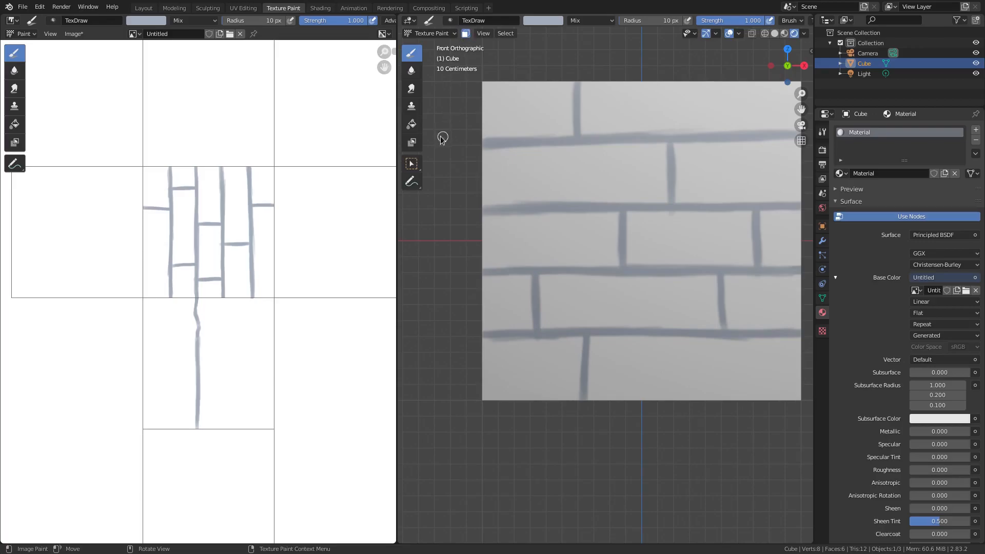
mouse_move(440, 71)
left_mouse_down()
mouse_move(571, 268)
mouse_move(645, 246)
left_mouse_up()
key("ctrl+z")
left_click(467, 34)
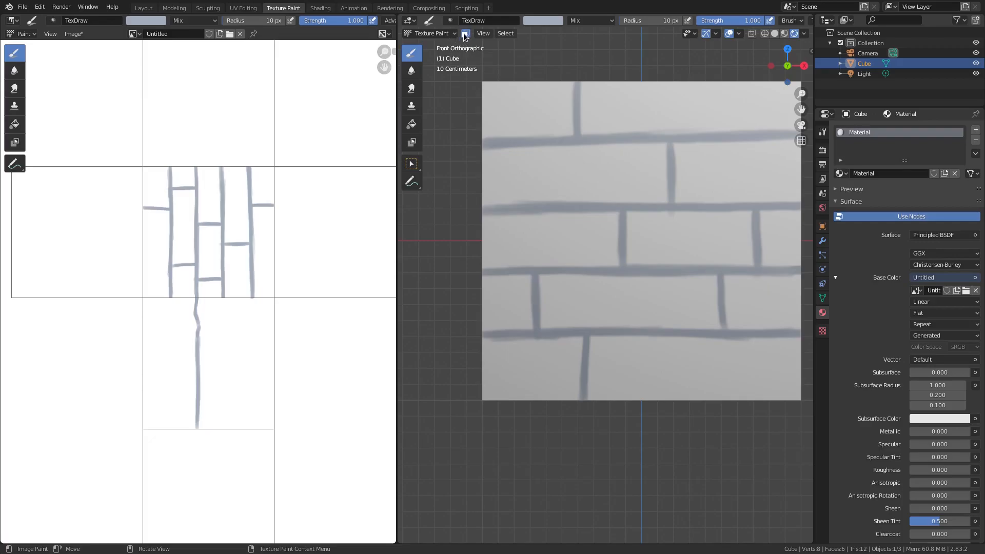
left_click(427, 33)
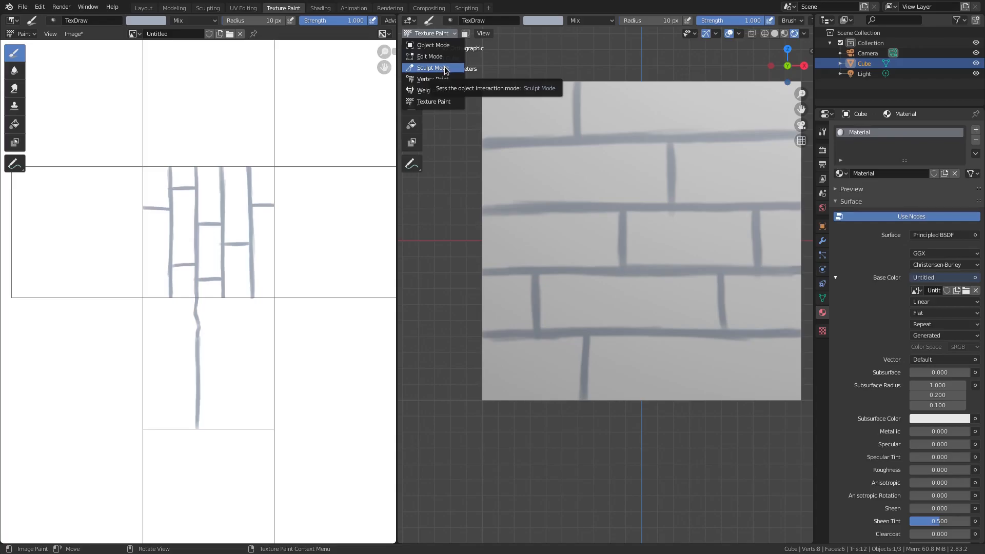
Try the Overlay blending mode with a brush stroke along the uppermost mortar line, and undo the stroke
left_click(594, 22)
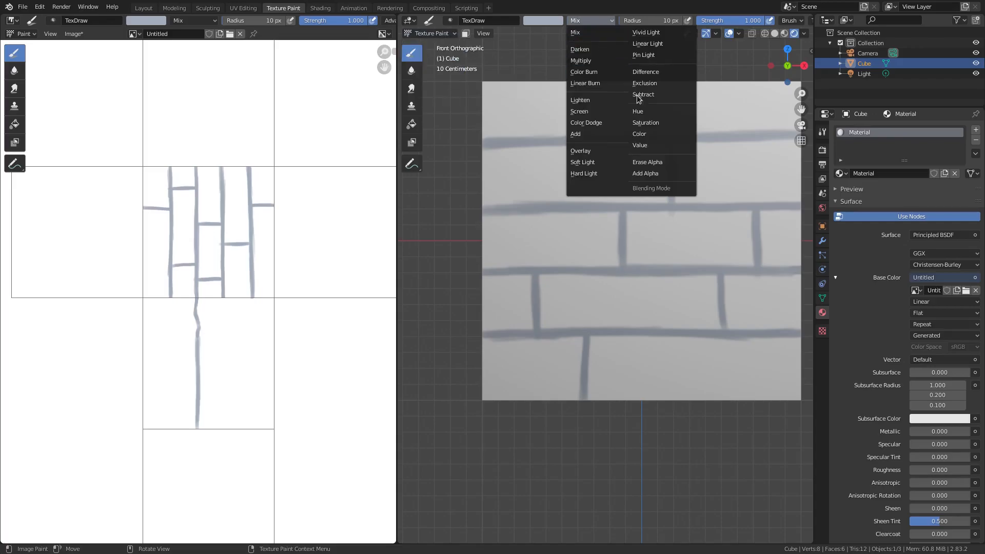
left_click(586, 152)
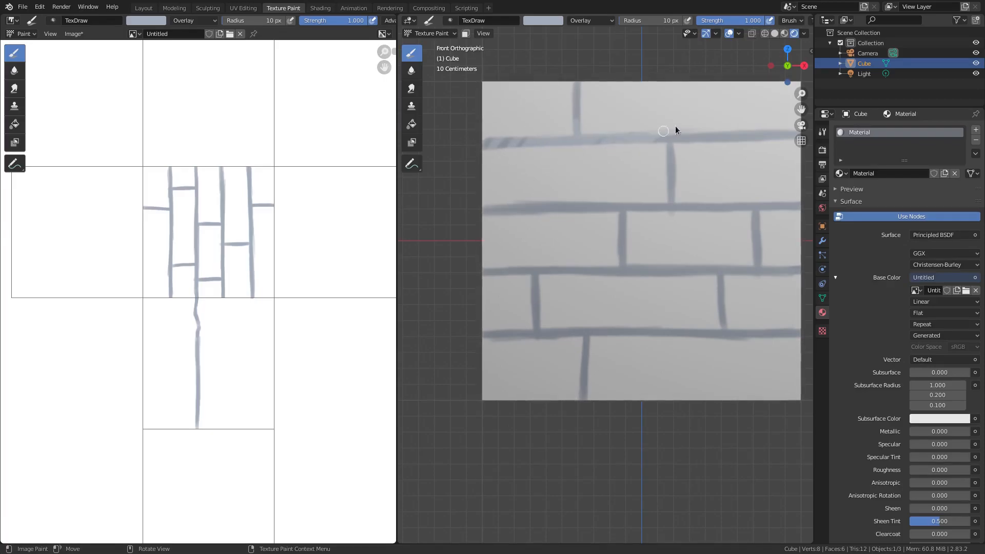
key("ctrl+z")
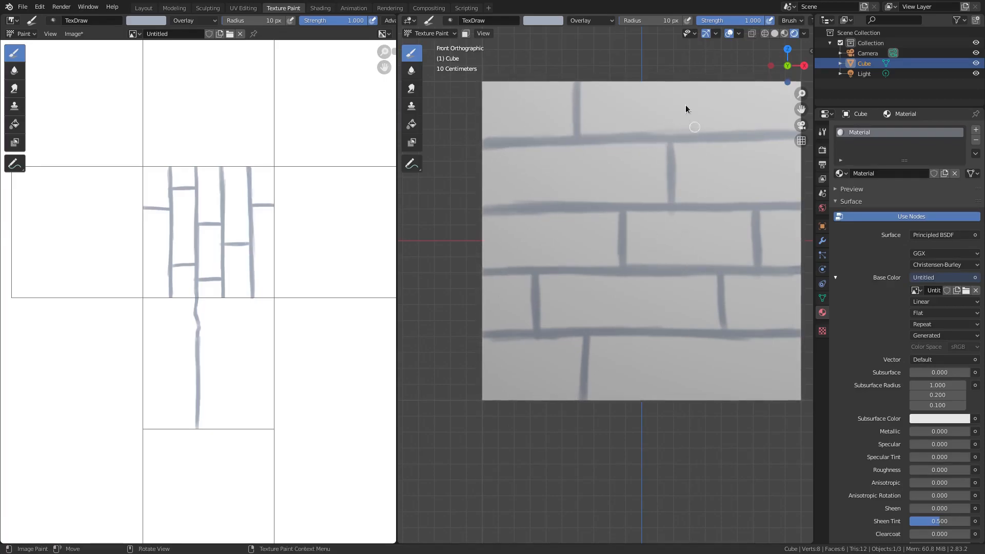
Set the brush to Multiply blending with a 34 px radius and slightly darken its color
left_click(583, 20)
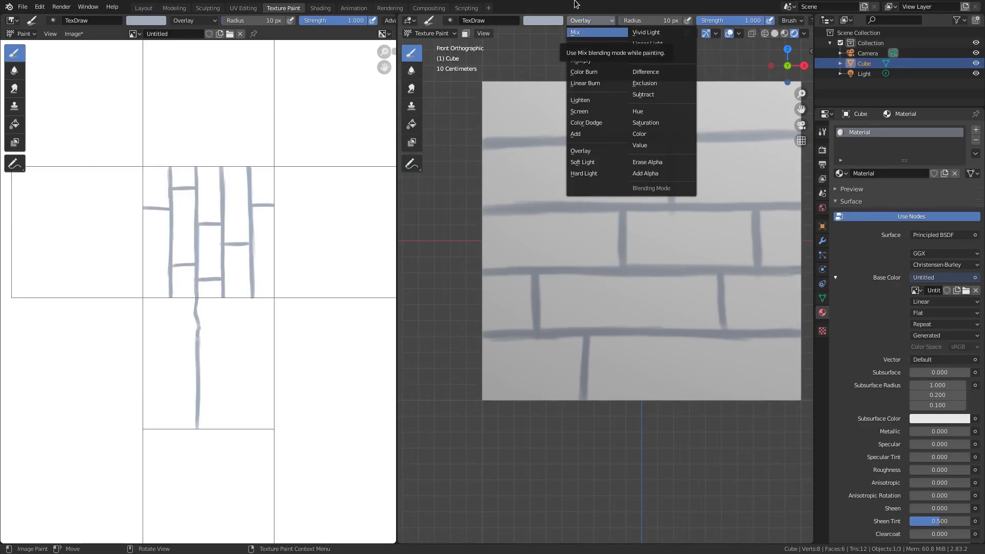
left_click(585, 60)
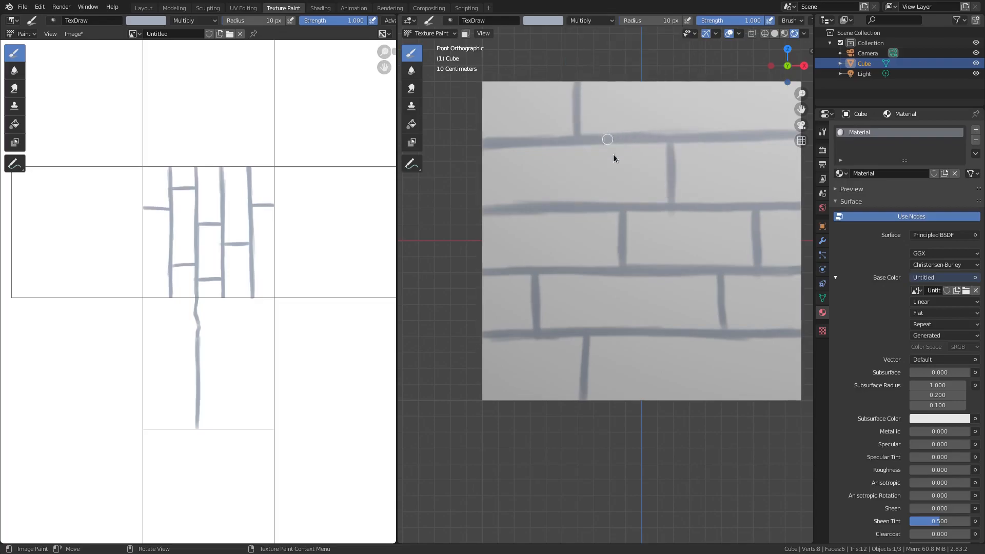
left_click_drag(626, 21, 630, 21)
left_click(558, 21)
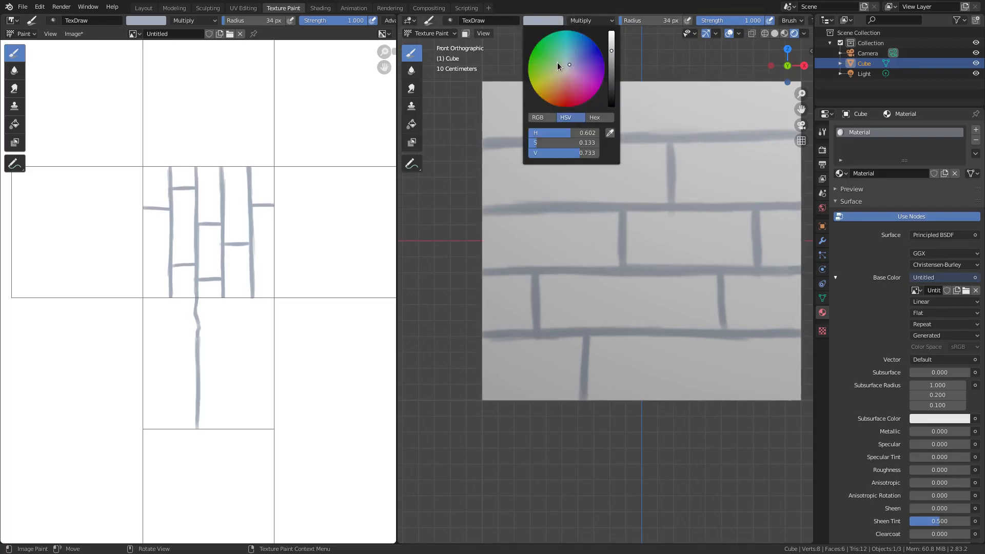
left_click_drag(611, 54, 612, 57)
Lower the brush strength to 0.333 and shade the top-left brick of the front face along its mortar line
mouse_move(495, 128)
left_mouse_down()
mouse_move(536, 123)
mouse_move(555, 103)
mouse_move(525, 122)
mouse_move(544, 100)
left_mouse_up()
left_click_drag(764, 20, 724, 21)
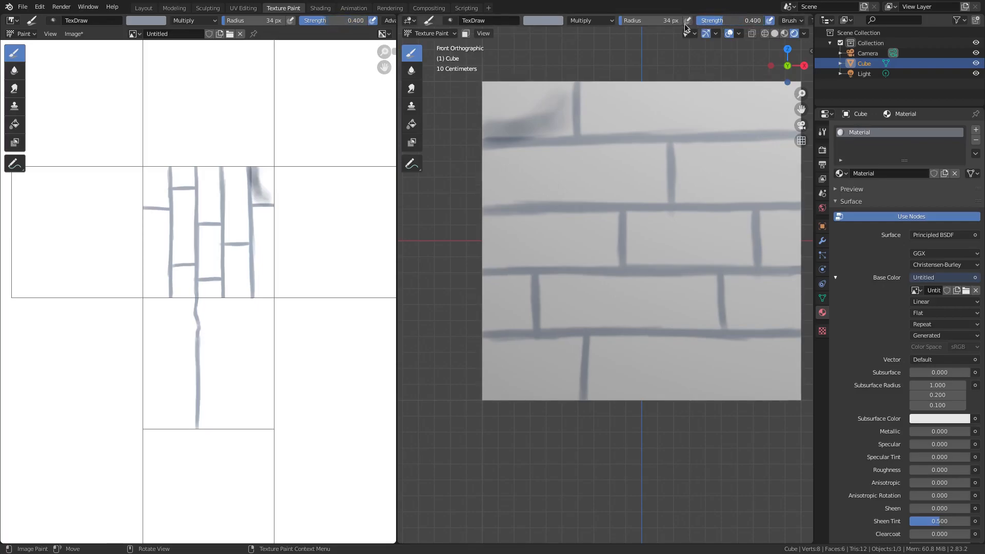
key("ctrl+z")
key("ctrl+z")
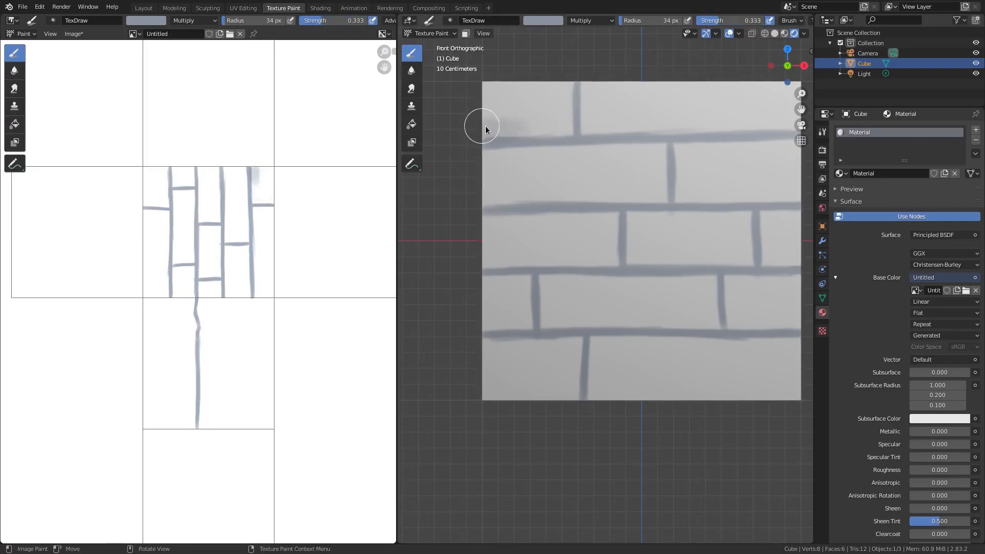
mouse_move(484, 134)
left_mouse_down()
mouse_move(568, 79)
mouse_move(554, 103)
mouse_move(554, 88)
mouse_move(479, 125)
mouse_move(548, 109)
mouse_move(518, 139)
mouse_move(574, 105)
mouse_move(565, 135)
mouse_move(472, 146)
mouse_move(574, 137)
mouse_move(574, 116)
mouse_move(607, 140)
mouse_move(589, 140)
mouse_move(636, 137)
left_mouse_up()
Set the brush strength to 0.215 and radius to 26 px, and shade the brick edges in the upper two rows
middle_click_drag(644, 133, 543, 117)
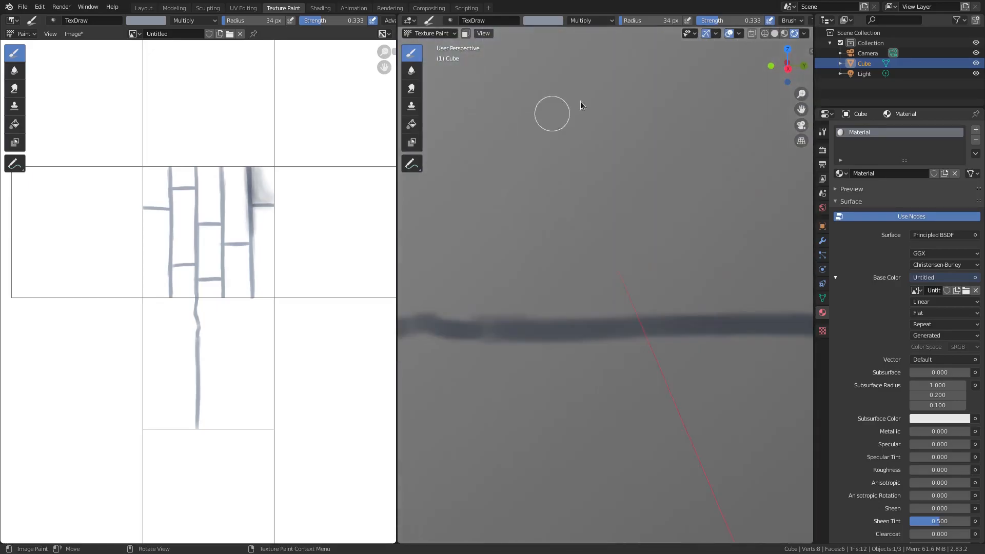
middle_click_drag(631, 110, 607, 205, "ctrl")
middle_click_drag(539, 233, 648, 209)
middle_click_drag(645, 211, 639, 146, "ctrl")
left_click_drag(712, 24, 716, 23)
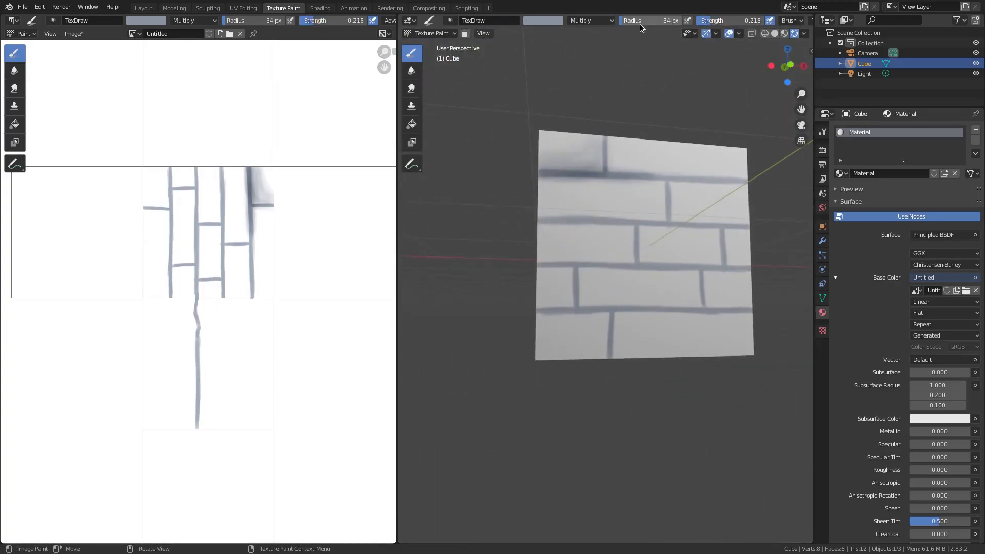
left_click_drag(628, 22, 634, 23)
mouse_move(654, 168)
left_mouse_down()
mouse_move(743, 169)
mouse_move(706, 162)
mouse_move(657, 167)
mouse_move(727, 175)
mouse_move(632, 176)
mouse_move(735, 173)
mouse_move(707, 172)
left_mouse_up()
mouse_move(610, 139)
left_mouse_down()
mouse_move(617, 158)
mouse_move(612, 141)
mouse_move(605, 172)
mouse_move(612, 161)
mouse_move(666, 191)
mouse_move(650, 209)
mouse_move(565, 219)
mouse_move(611, 224)
mouse_move(528, 217)
mouse_move(572, 215)
left_mouse_up()
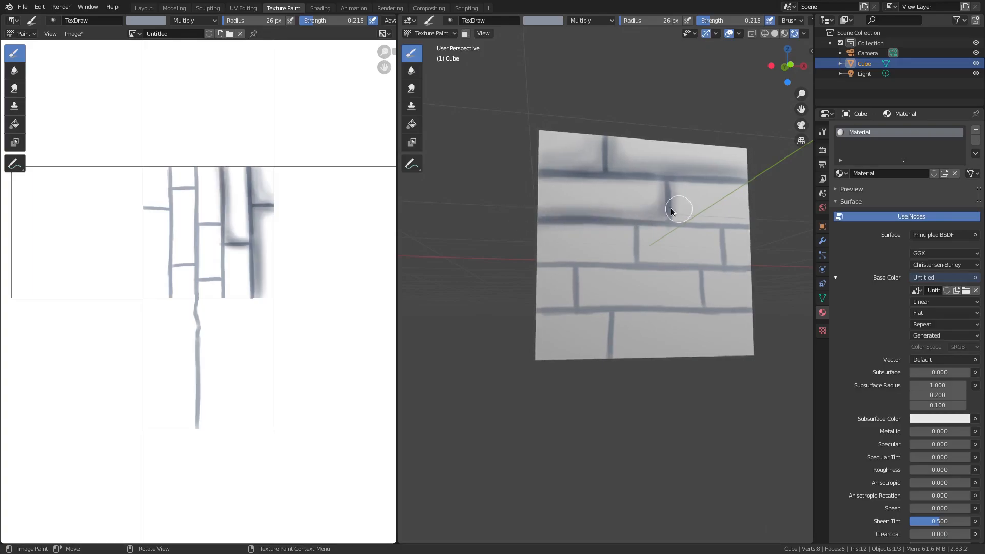
mouse_move(676, 222)
left_mouse_down()
mouse_move(663, 217)
mouse_move(681, 222)
left_mouse_up()
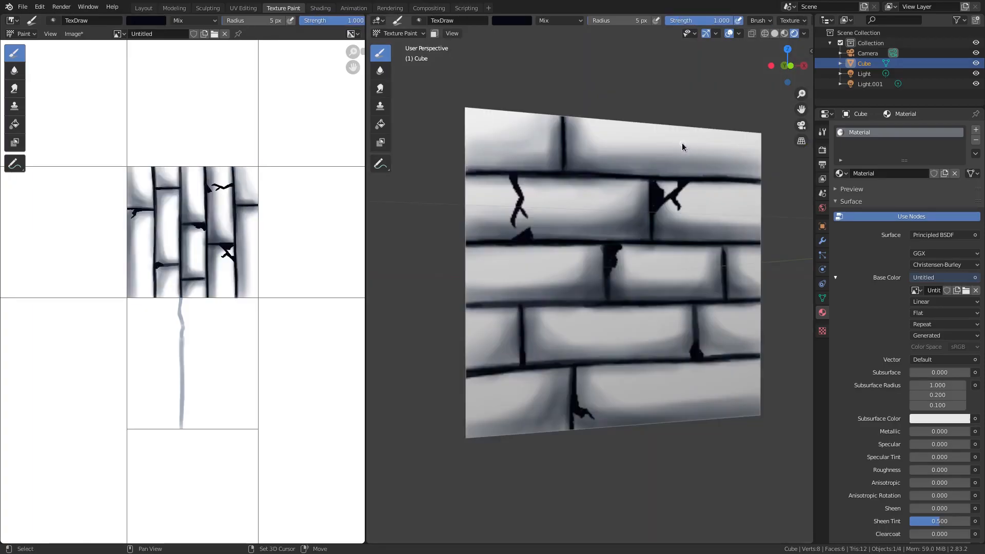
Merge the image editor area into the 3D viewport
mouse_move(682, 142)
middle_mouse_down()
mouse_move(673, 150)
mouse_move(710, 158)
mouse_move(694, 150)
middle_mouse_up()
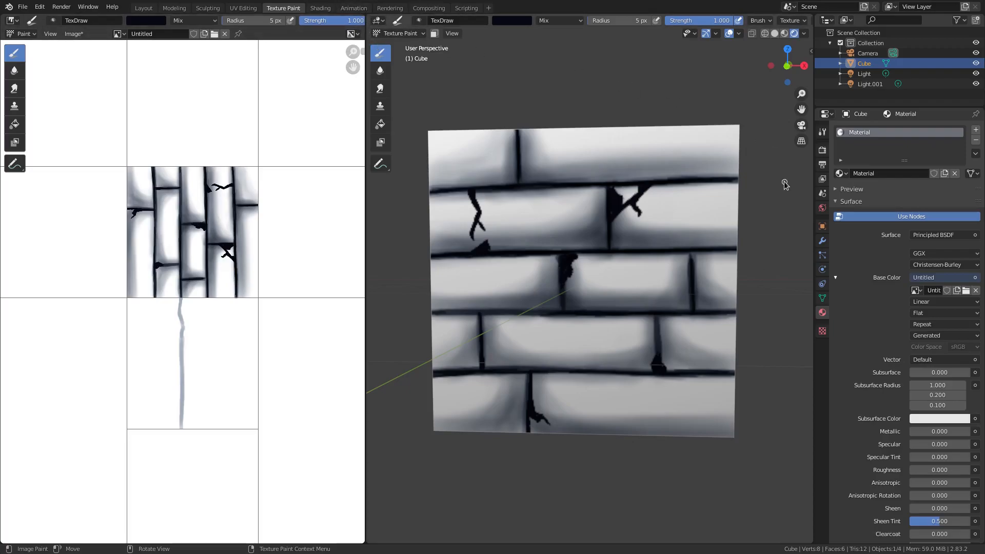
left_click_drag(368, 16, 361, 60)
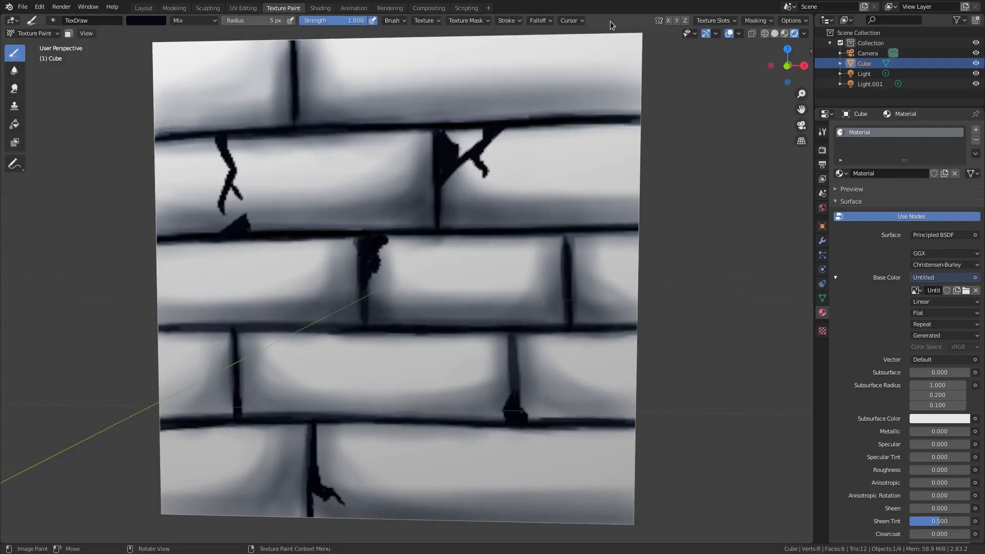
Examine the brush's advanced, texture, texture mask, stroke and falloff settings
left_click(396, 20)
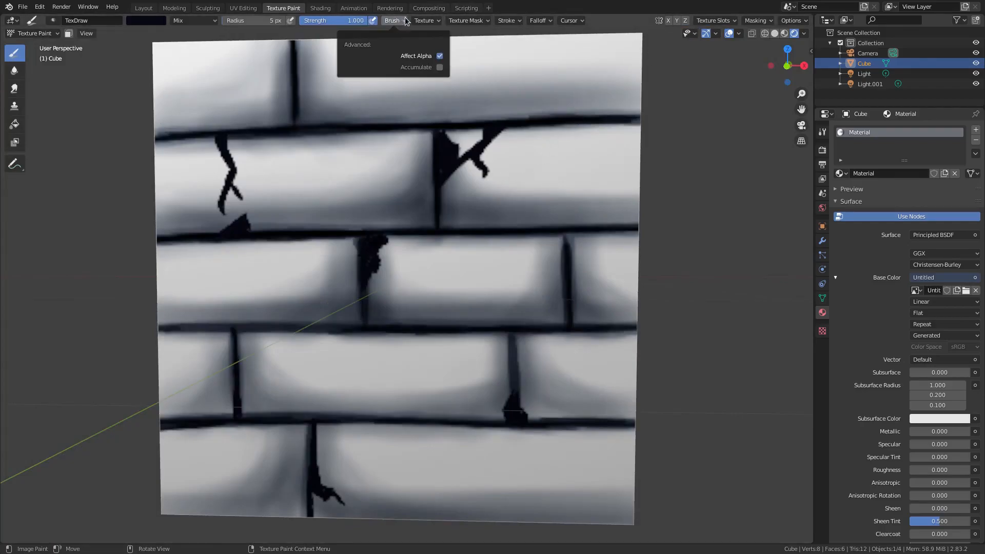
left_click(427, 21)
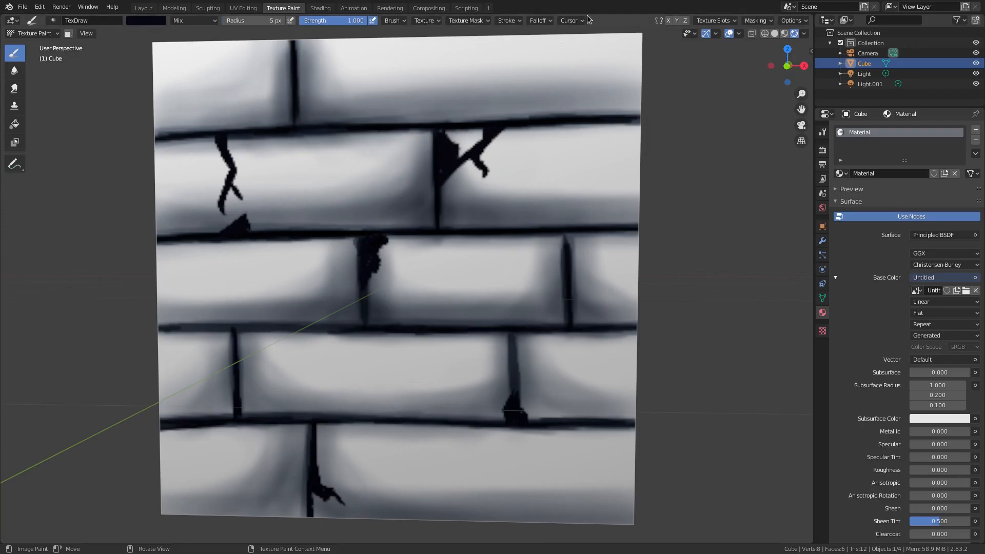
left_click(465, 23)
left_click(471, 24)
left_click(502, 22)
left_click(536, 20)
mouse_move(513, 20)
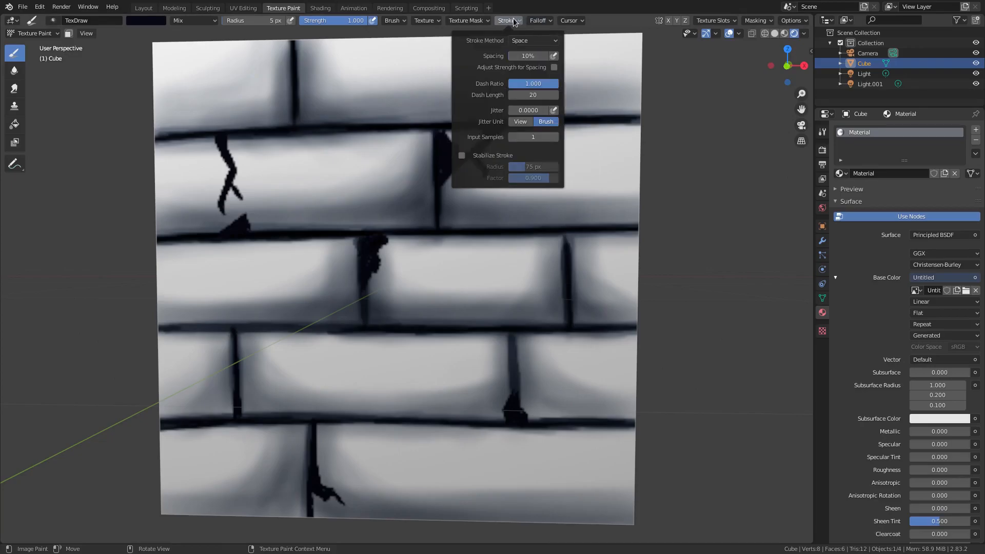
left_click(535, 21)
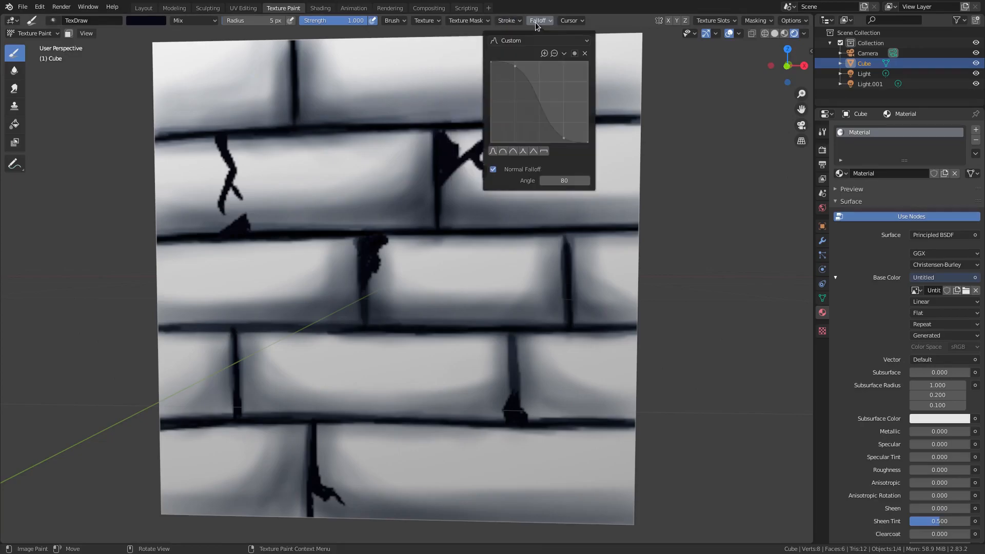
Paint three thin diagonal scratches on the second-row brick to the right of the branching crack
mouse_move(586, 132)
left_mouse_down()
mouse_move(544, 186)
mouse_move(550, 174)
left_mouse_up()
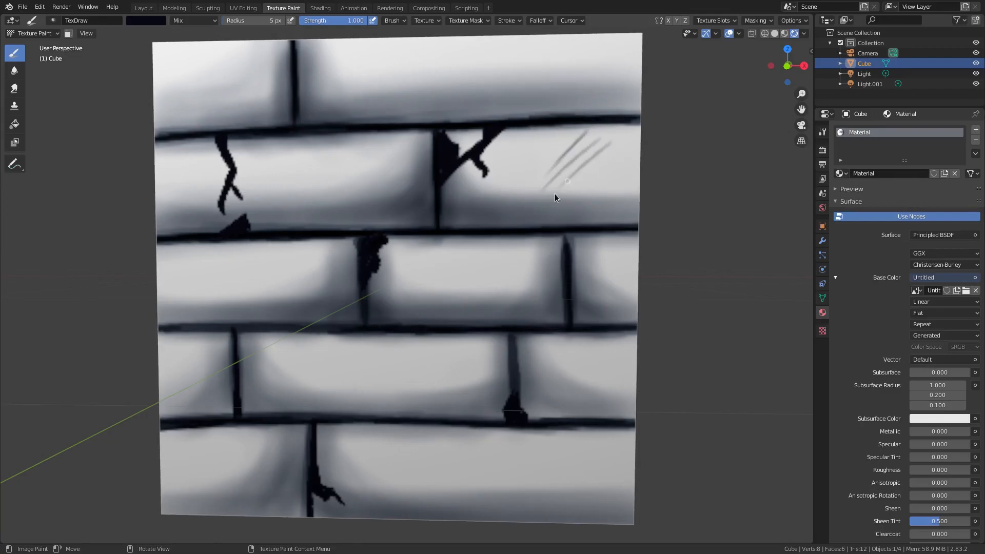
scroll(568, 170, "up", 5)
scroll(563, 297, "down", 6)
scroll(571, 200, "up", 3)
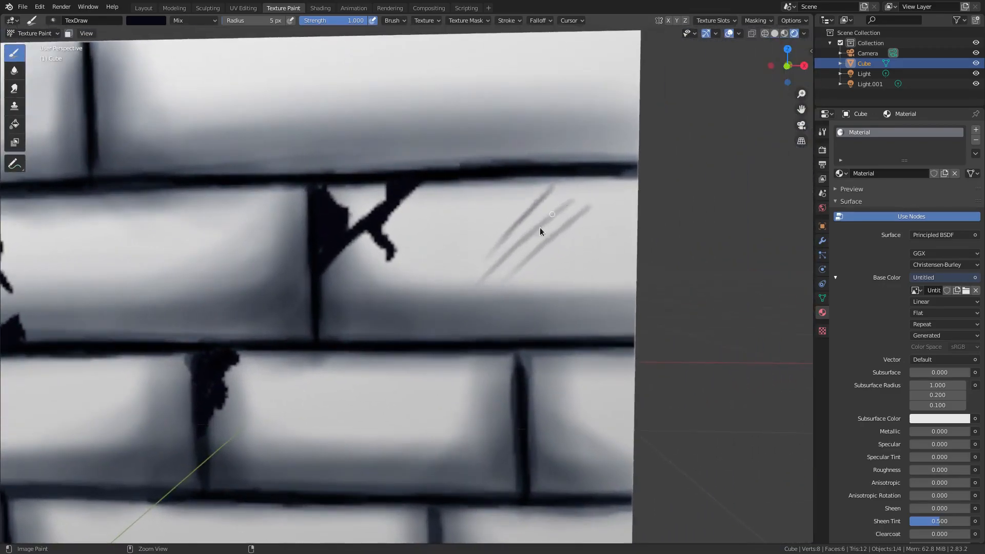
Bend the brush falloff curve into a steep concave shape and test it with thin diagonal hatching beside the existing scratches
left_click(539, 21)
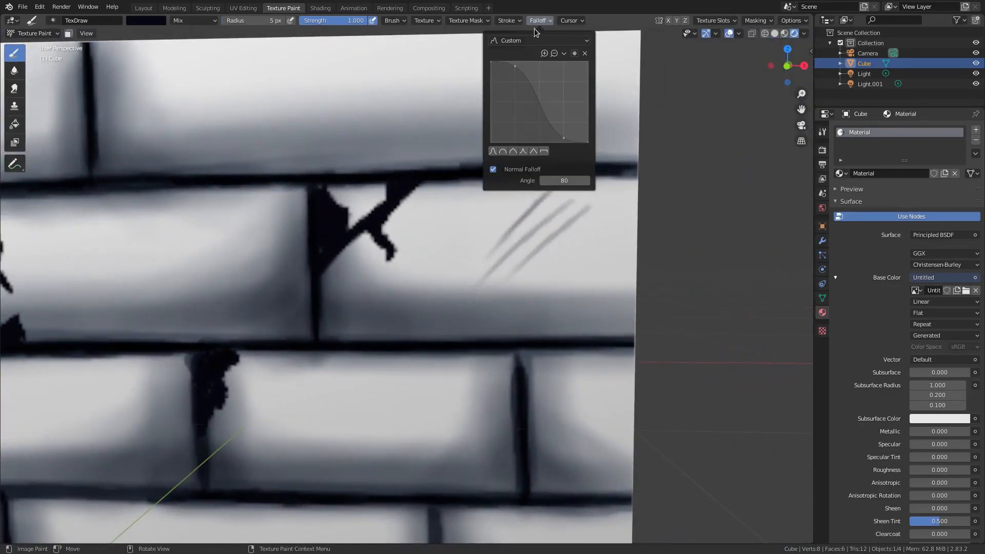
left_click_drag(515, 68, 497, 112)
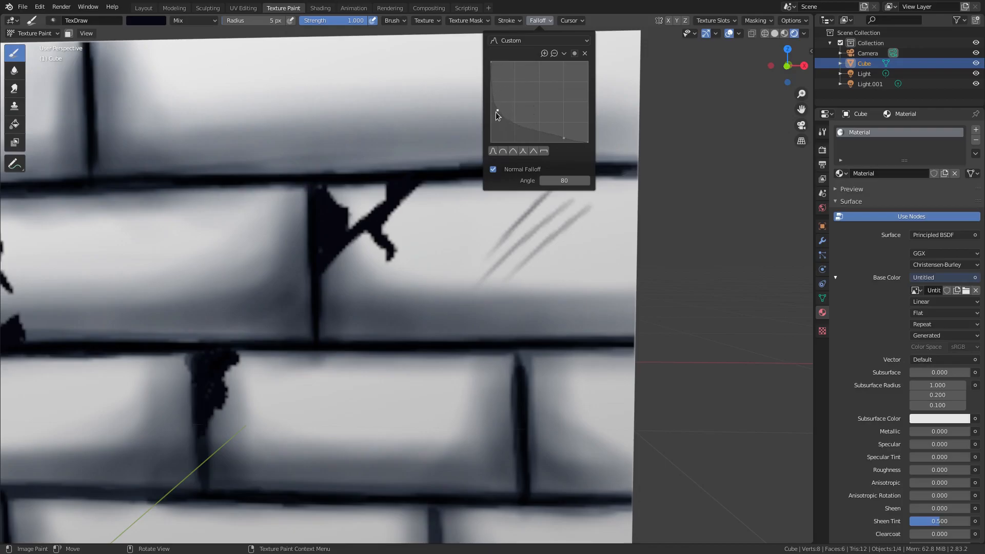
left_click_drag(556, 137, 527, 136)
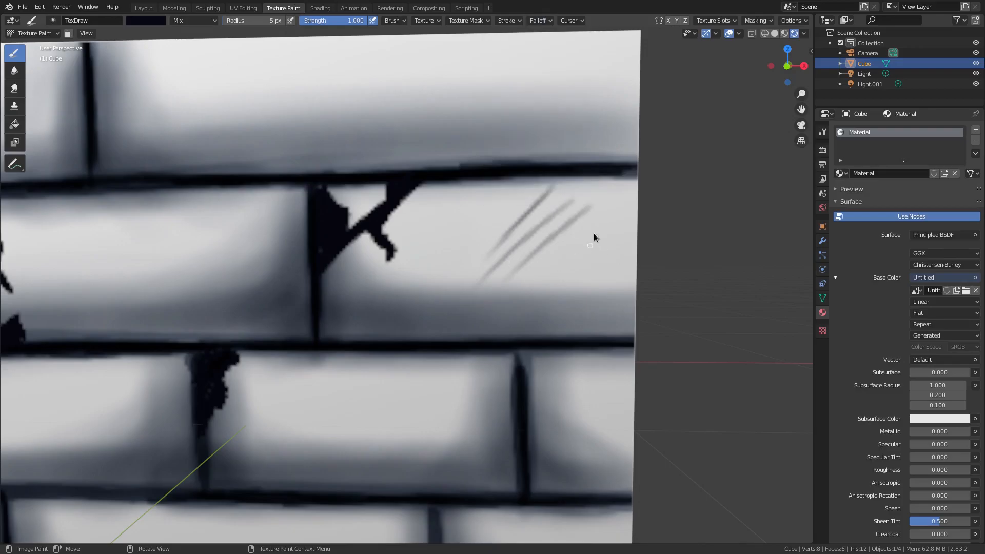
left_click_drag(614, 250, 573, 294)
left_click_drag(607, 266, 577, 307)
left_click_drag(614, 278, 595, 298)
left_click_drag(522, 200, 457, 278)
mouse_move(507, 199)
left_mouse_down()
mouse_move(455, 267)
mouse_move(485, 210)
left_mouse_up()
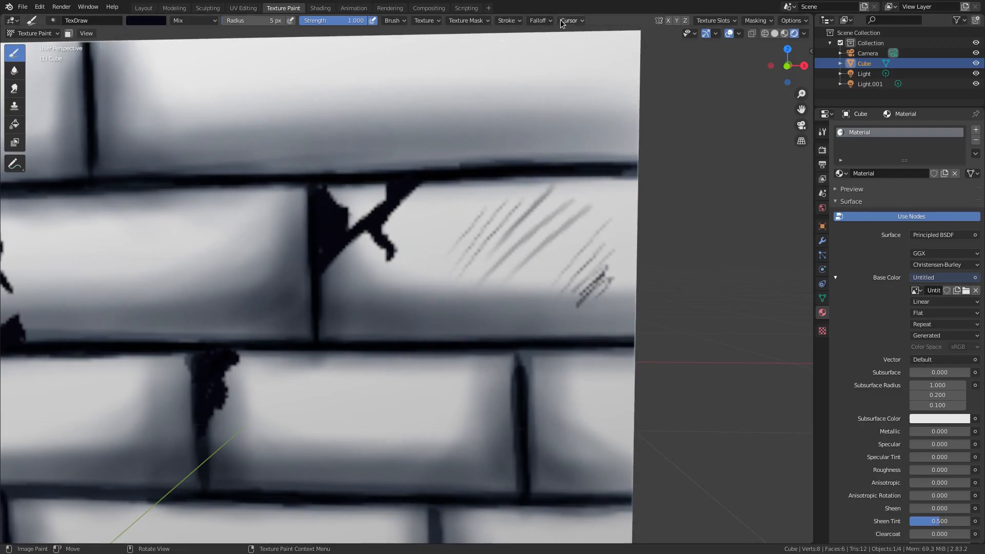
Reshape the brush falloff curve into a broad convex curve that drops only near its end
left_click(538, 20)
left_click_drag(500, 116, 524, 69)
left_click_drag(529, 136, 576, 81)
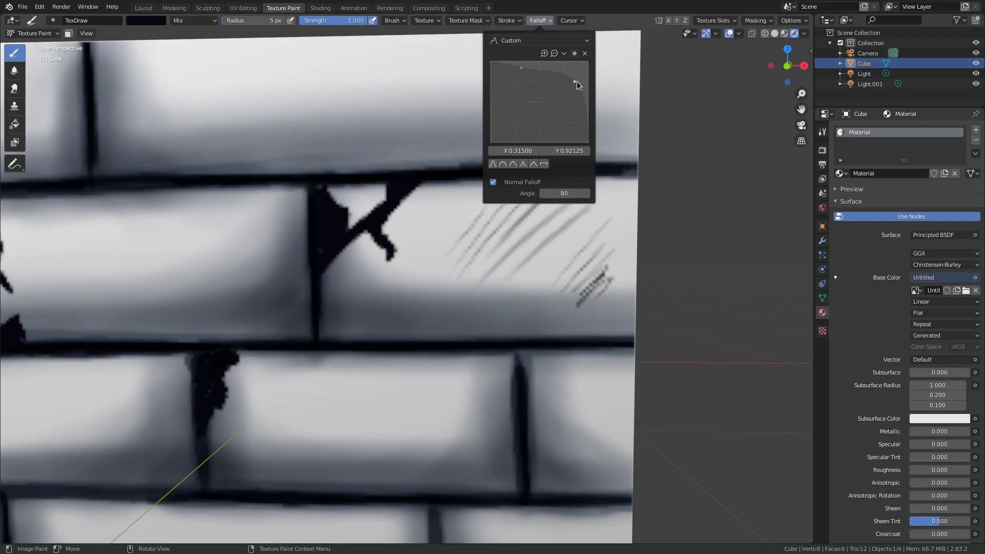
Test the broad falloff with hatching strokes on the cracked second-row brick and the top-row brick above it
left_click_drag(467, 191, 404, 285)
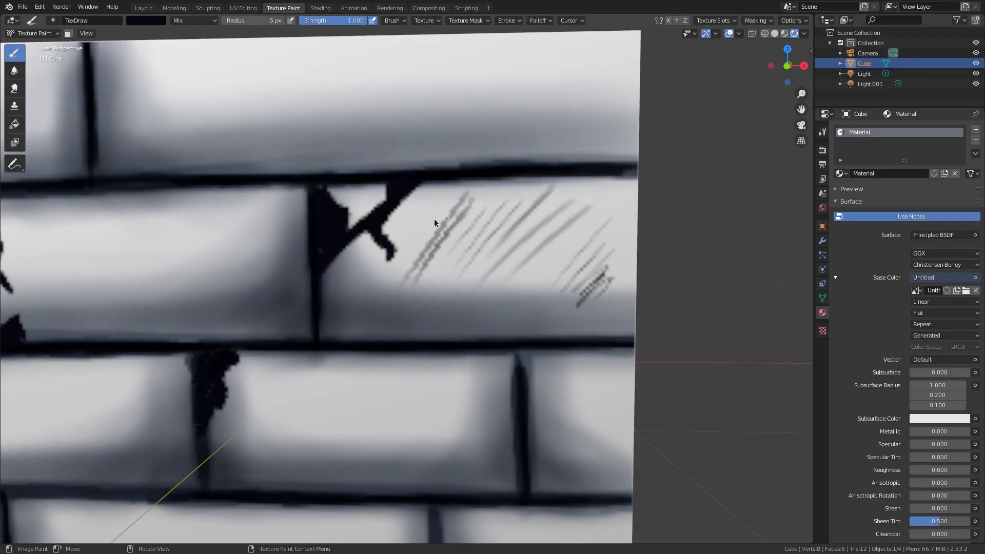
left_click_drag(445, 200, 384, 296)
mouse_move(487, 216)
left_mouse_down()
mouse_move(440, 267)
mouse_move(535, 237)
mouse_move(524, 259)
left_mouse_up()
mouse_move(574, 214)
left_mouse_down()
mouse_move(568, 275)
mouse_move(577, 248)
left_mouse_up()
left_click_drag(551, 36, 558, 89)
mouse_move(486, 48)
left_mouse_down()
mouse_move(441, 79)
mouse_move(384, 88)
left_mouse_up()
mouse_move(544, 76)
left_mouse_down()
mouse_move(537, 84)
mouse_move(575, 99)
mouse_move(599, 96)
left_mouse_up()
Undo all the test strokes and scratches on the upper two brick rows
key("ctrl+z")
key("ctrl+z")
key("ctrl+z")
key("ctrl+z")
key("ctrl+z")
key("ctrl+z")
key("ctrl+z")
key("ctrl+z")
key("ctrl+z")
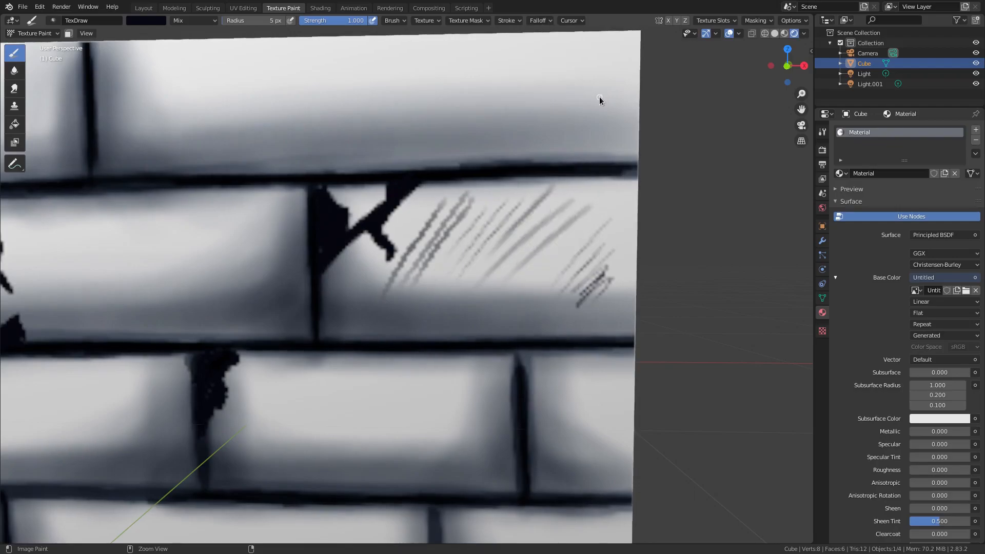
key("ctrl+z")
key("ctrl+z")
key("ctrl+z")
key("ctrl+z")
key("ctrl+z")
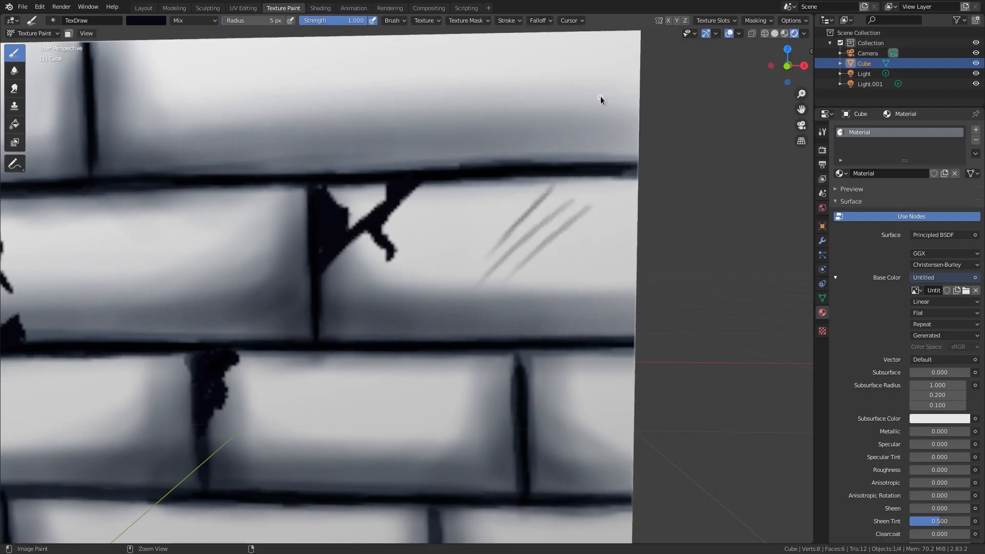
Cover the second-row brick to the right of the branching crack with dense diagonal hatching up to the face's edge
scroll(549, 228, "down", 3)
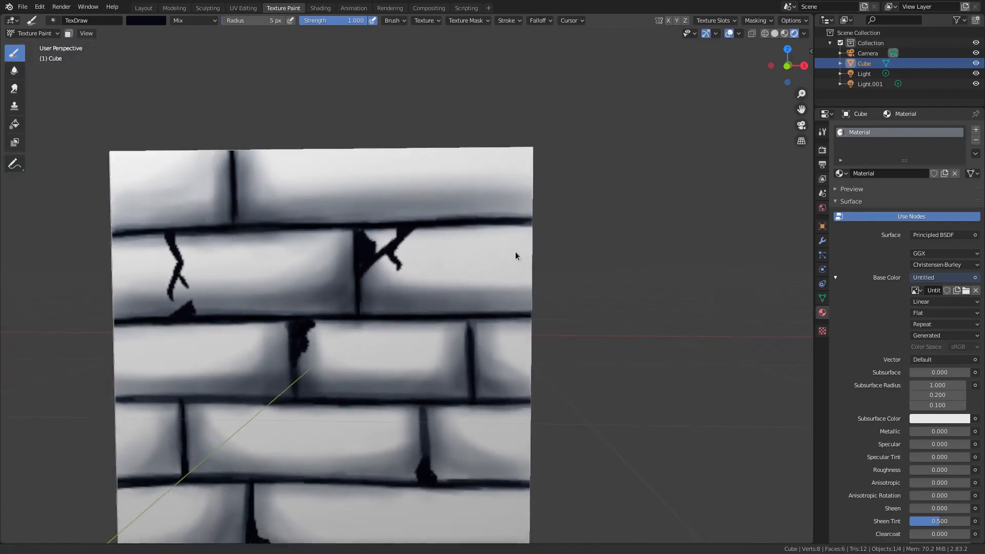
middle_click_drag(510, 259, 555, 212, "shift")
scroll(468, 217, "up", 1)
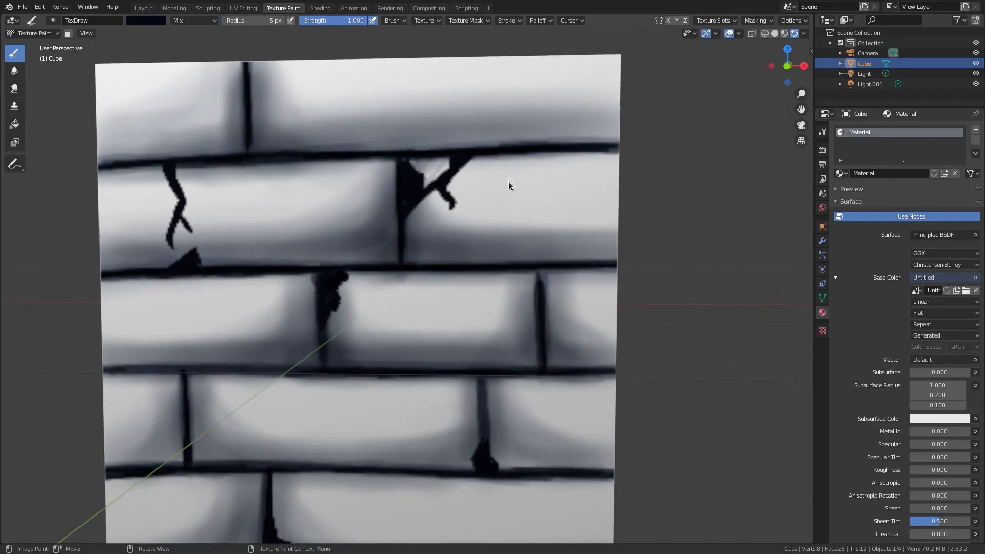
mouse_move(429, 196)
left_mouse_down()
mouse_move(481, 160)
mouse_move(486, 171)
mouse_move(429, 261)
mouse_move(535, 159)
mouse_move(489, 222)
mouse_move(560, 185)
mouse_move(513, 255)
mouse_move(615, 169)
mouse_move(547, 248)
mouse_move(577, 238)
left_mouse_up()
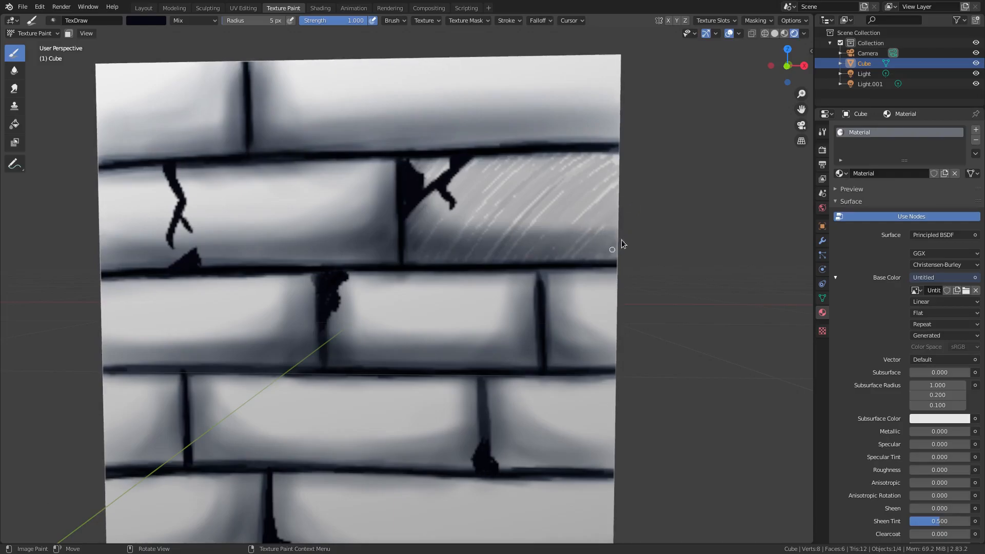
middle_click_drag(502, 317, 358, 323)
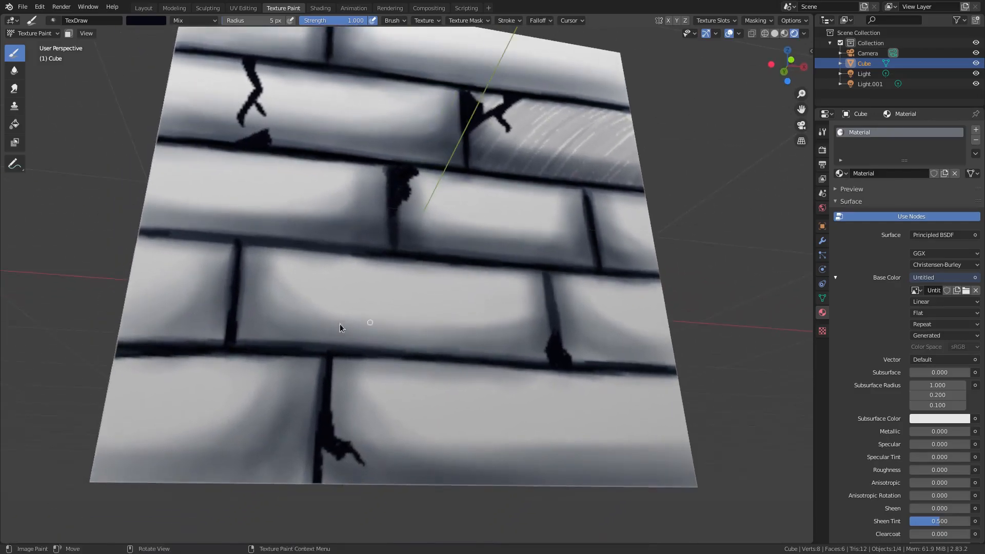
Cover the middle fourth-row brick with dense diagonal hatching and add darker diagonal strokes to the hatched second-row brick
mouse_move(263, 265)
left_mouse_down()
mouse_move(282, 268)
mouse_move(248, 330)
mouse_move(306, 260)
mouse_move(256, 317)
mouse_move(343, 254)
mouse_move(288, 340)
mouse_move(367, 263)
mouse_move(331, 332)
mouse_move(394, 266)
mouse_move(368, 309)
mouse_move(392, 302)
mouse_move(399, 289)
mouse_move(358, 339)
mouse_move(444, 263)
left_mouse_up()
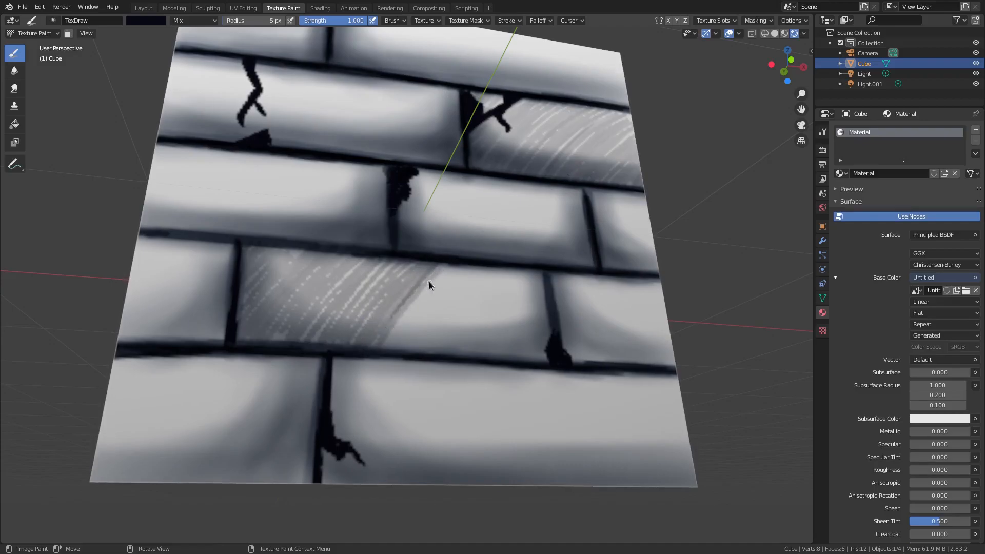
mouse_move(411, 308)
left_mouse_down()
mouse_move(431, 291)
mouse_move(420, 312)
mouse_move(460, 288)
mouse_move(418, 345)
mouse_move(502, 268)
mouse_move(439, 347)
mouse_move(506, 282)
mouse_move(486, 341)
mouse_move(551, 287)
mouse_move(556, 329)
left_mouse_up()
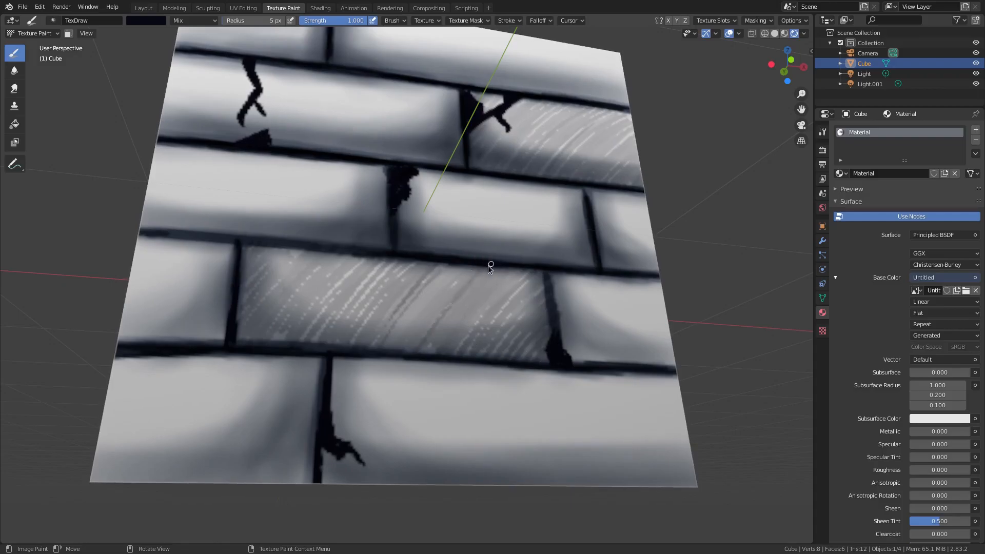
left_click_drag(488, 273, 427, 364)
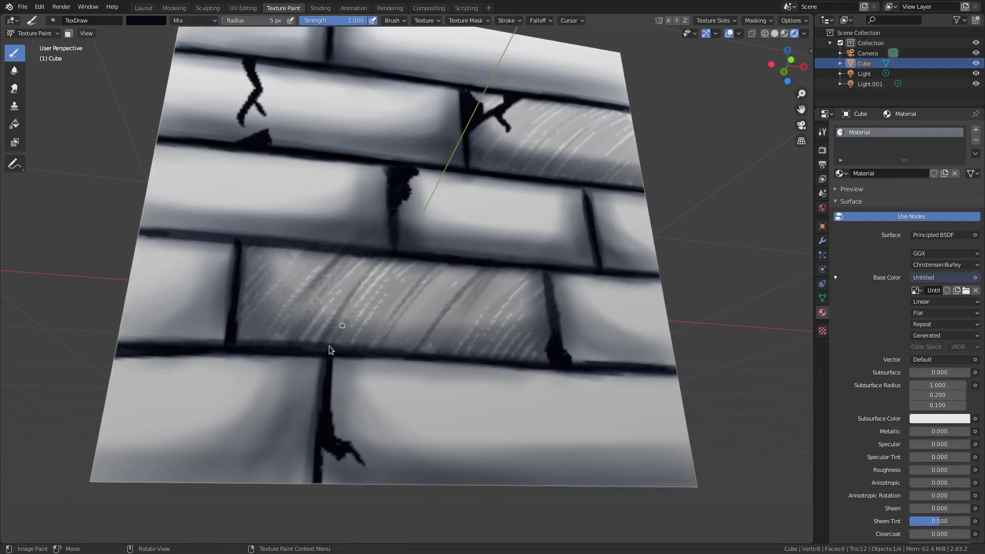
left_click_drag(469, 355, 526, 272)
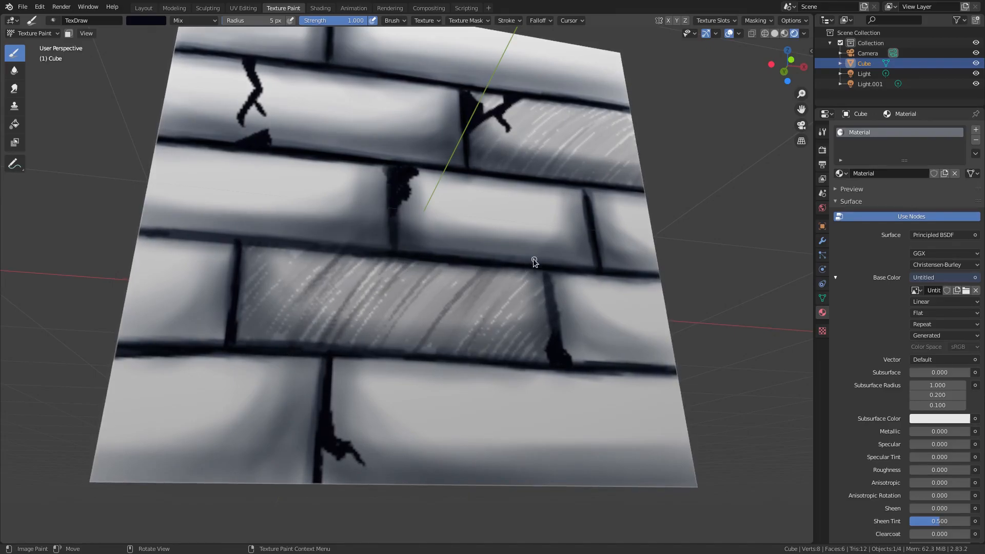
left_click_drag(494, 325, 532, 287)
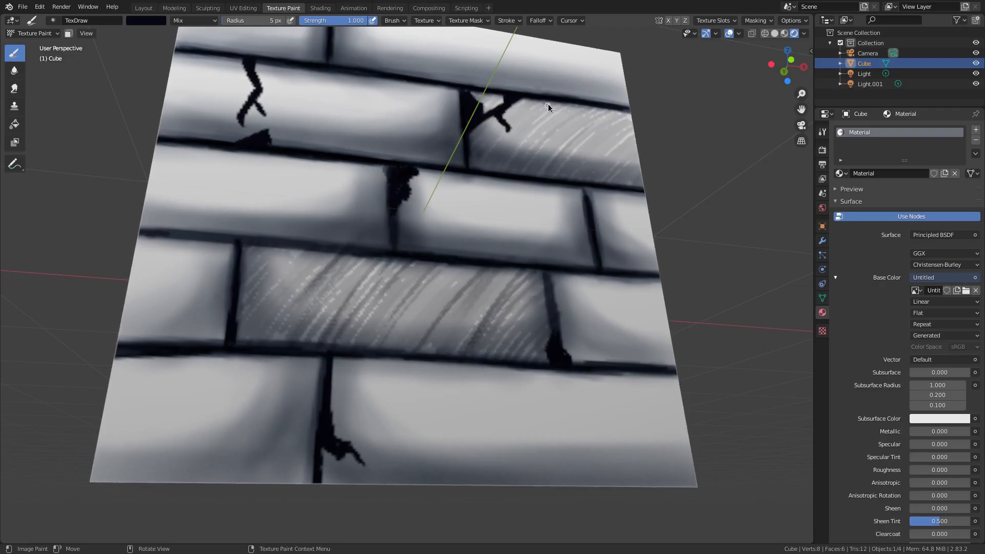
mouse_move(502, 164)
left_mouse_down()
mouse_move(559, 104)
mouse_move(599, 106)
left_mouse_up()
left_click_drag(564, 150, 608, 112)
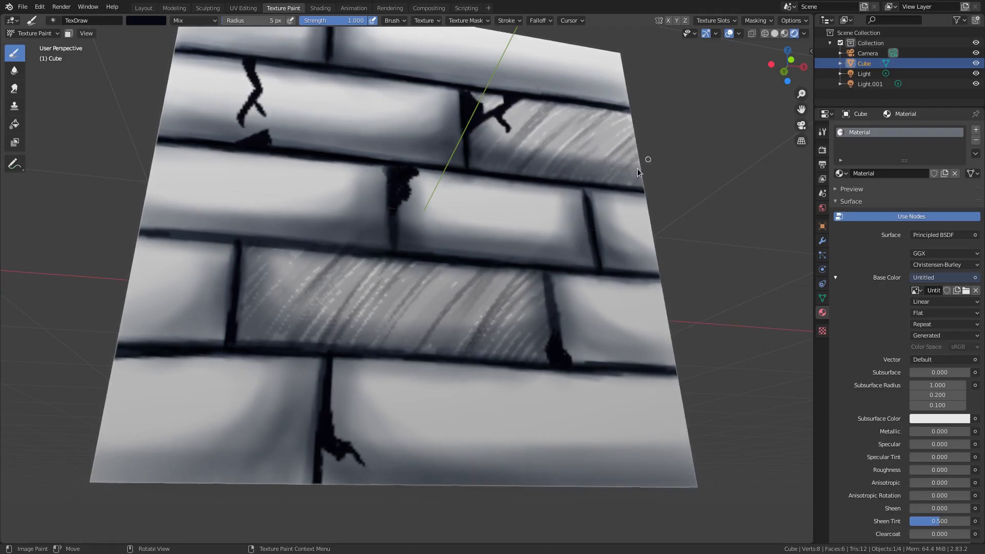
Try a 216% stroke spacing with looping strokes across the upper three brick rows and undo the marks
middle_click_drag(627, 213, 607, 180)
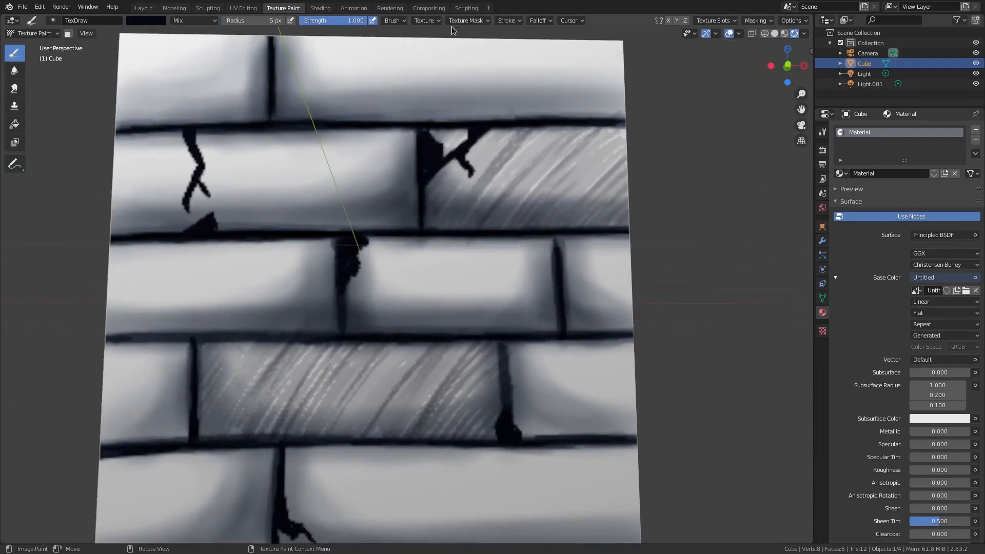
left_click(507, 21)
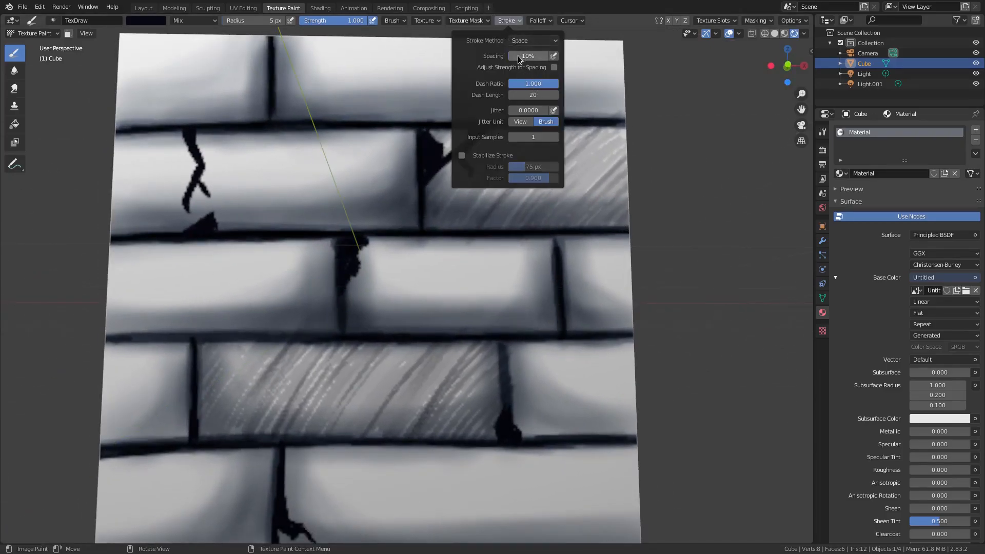
mouse_move(494, 90)
left_mouse_down()
mouse_move(396, 146)
mouse_move(392, 226)
mouse_move(461, 358)
mouse_move(619, 244)
left_mouse_up()
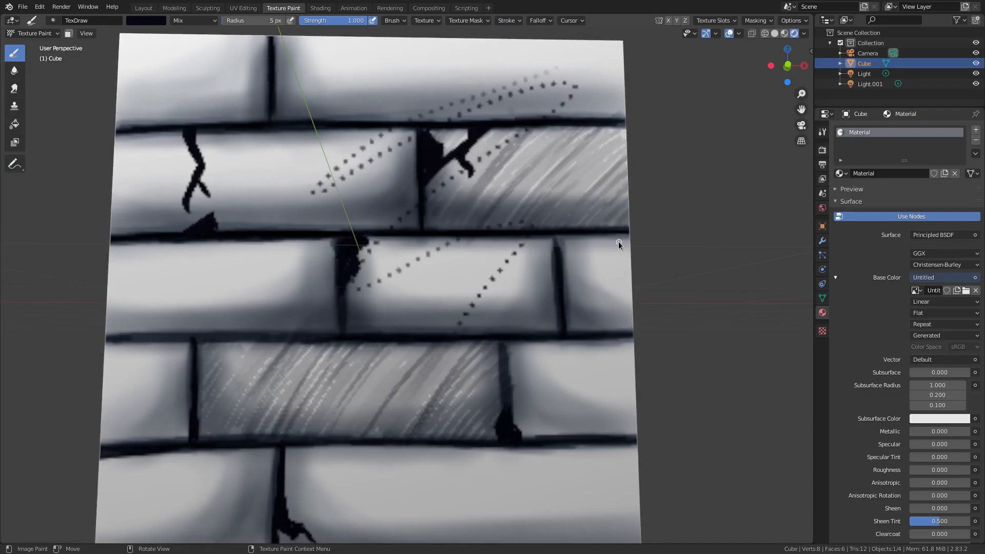
key("ctrl+z")
Set the brush's stroke spacing to 48% and its jitter to about 0.5
left_click(510, 23)
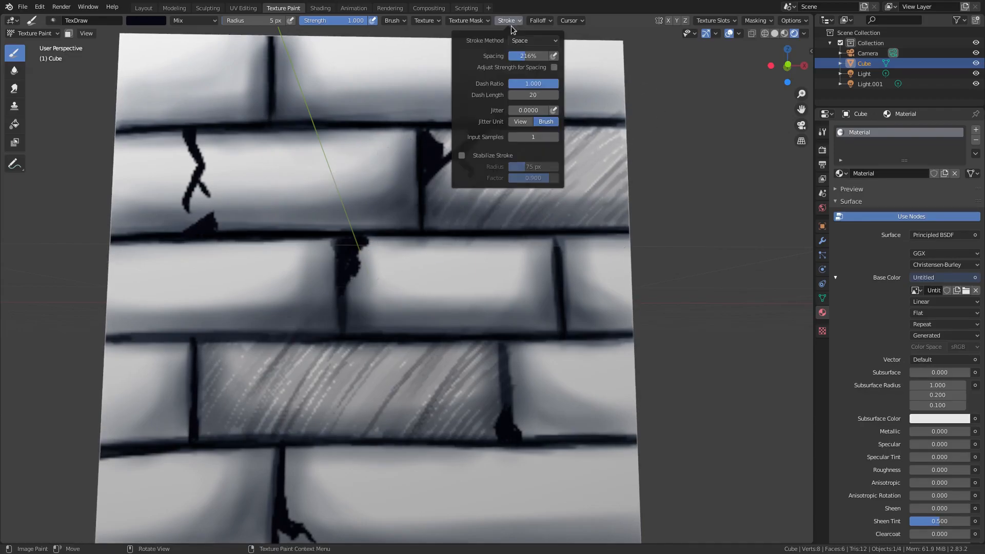
left_click_drag(529, 56, 514, 57)
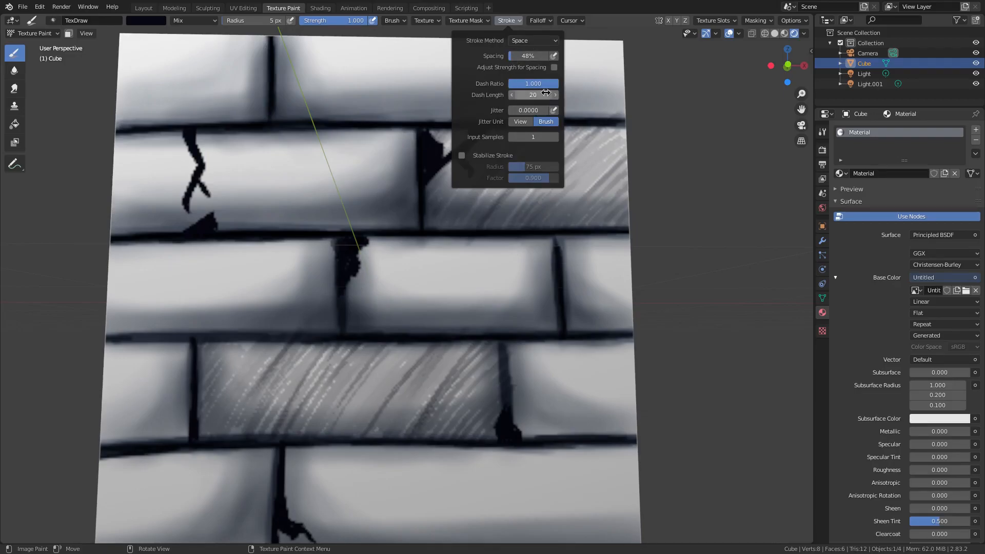
left_click_drag(531, 112, 544, 109)
Test the jittered brush with short diagonal strokes across the upper three brick rows and undo them all
left_click_drag(379, 67, 336, 122)
left_click_drag(395, 86, 341, 120)
mouse_move(423, 83)
left_mouse_down()
mouse_move(352, 135)
mouse_move(339, 206)
left_mouse_up()
mouse_move(405, 141)
left_mouse_down()
mouse_move(344, 197)
mouse_move(363, 229)
left_mouse_up()
left_click_drag(420, 209, 379, 231)
left_click_drag(425, 237, 389, 311)
key("ctrl+z")
key("ctrl+z")
key("ctrl+z")
key("ctrl+z")
key("ctrl+z")
key("ctrl+z")
key("ctrl+z")
key("ctrl+z")
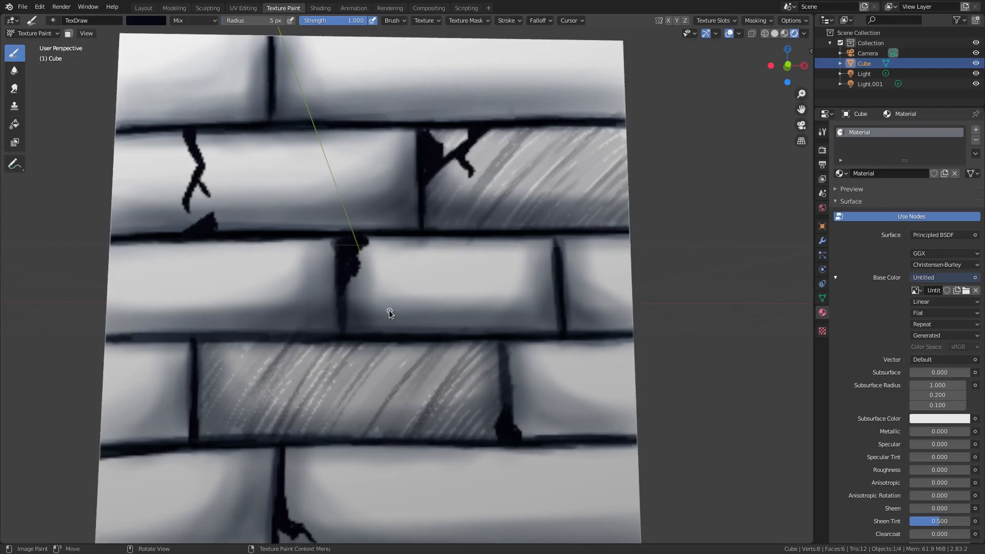
Test the scattered brush with a scribble at the right end of the long cracked second-row brick and undo it
left_click(508, 21)
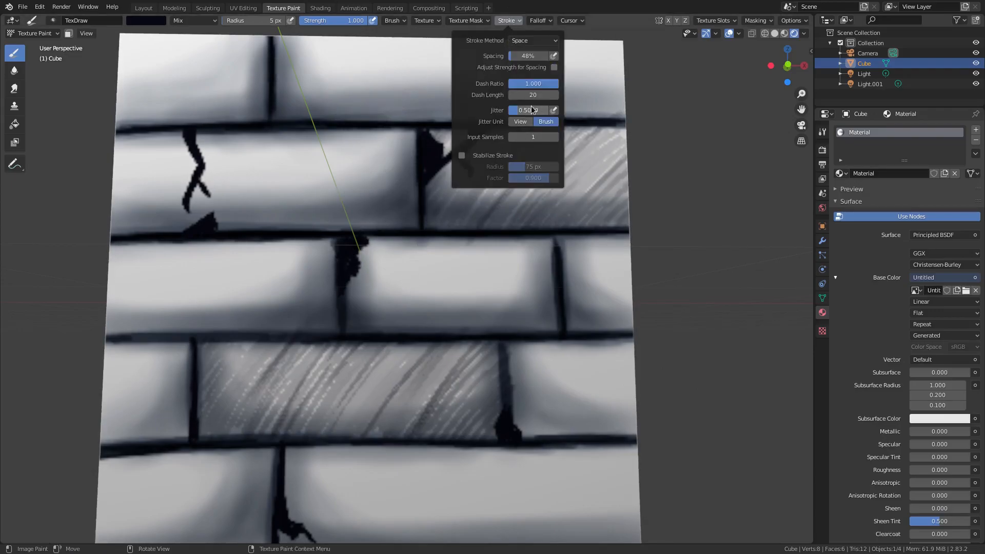
mouse_move(359, 146)
left_mouse_down()
mouse_move(395, 151)
mouse_move(386, 204)
left_mouse_up()
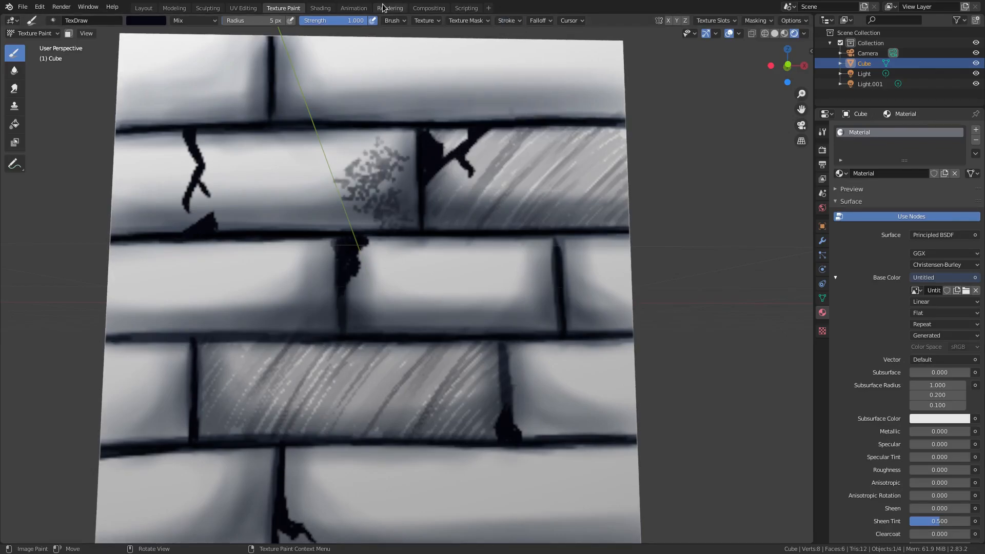
key("ctrl+z")
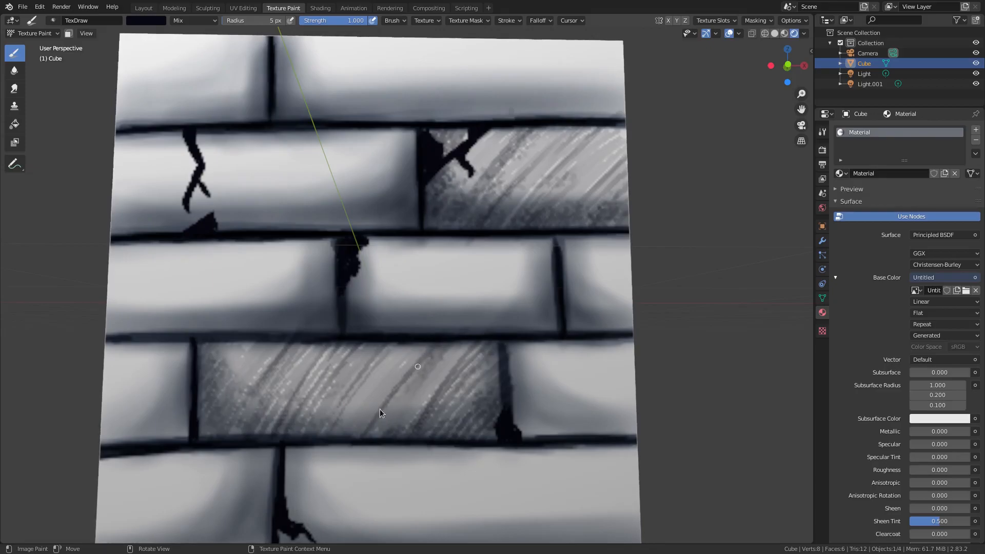
Stipple rough speckles along the shaded edges and lower borders of the bricks in all five rows
left_click_drag(370, 281, 376, 328)
left_click_drag(552, 420, 626, 422)
mouse_move(410, 143)
left_mouse_down()
mouse_move(402, 208)
mouse_move(321, 218)
left_mouse_up()
left_click_drag(163, 112, 252, 112)
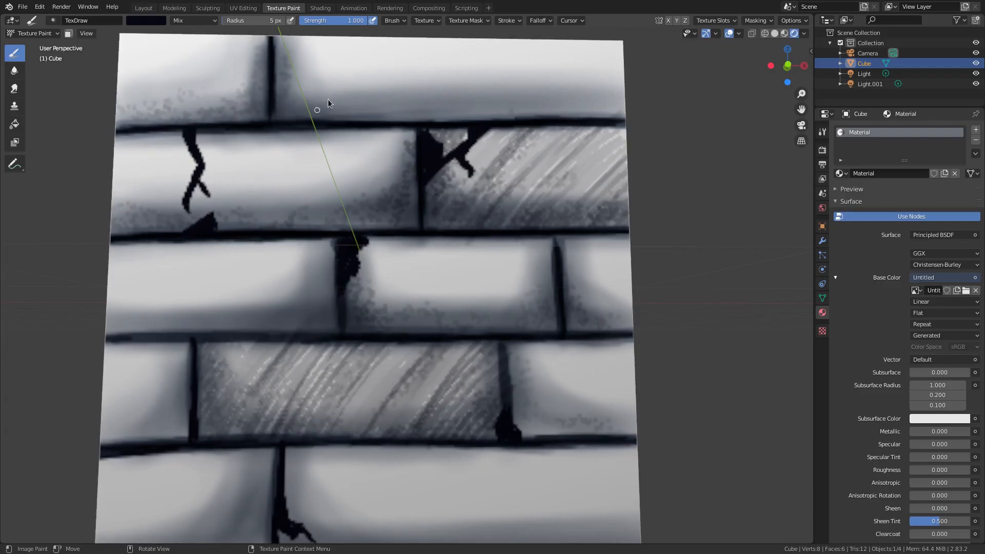
middle_click_drag(529, 90, 346, 387)
mouse_move(617, 409)
left_mouse_down()
mouse_move(649, 410)
mouse_move(431, 417)
mouse_move(526, 398)
left_mouse_up()
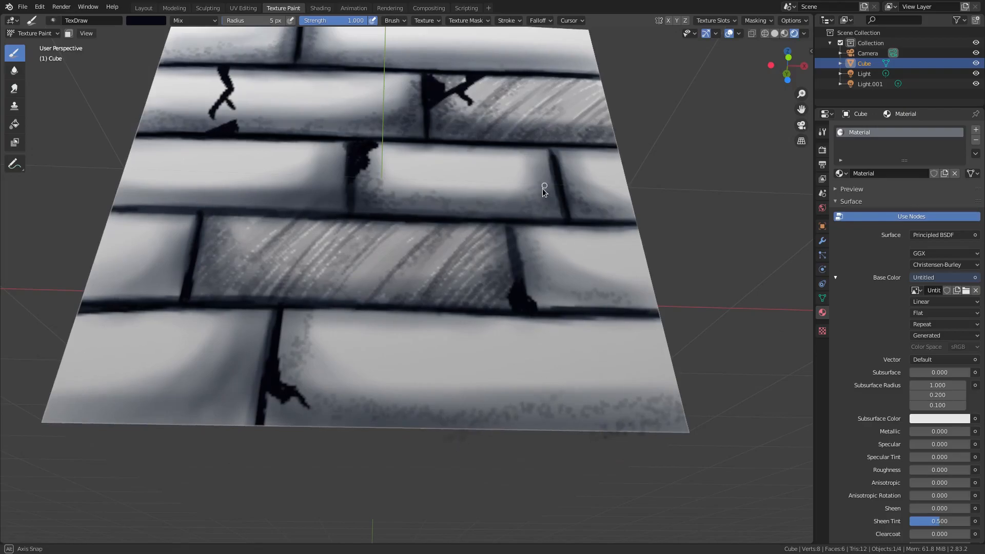
middle_click_drag(543, 186, 552, 215)
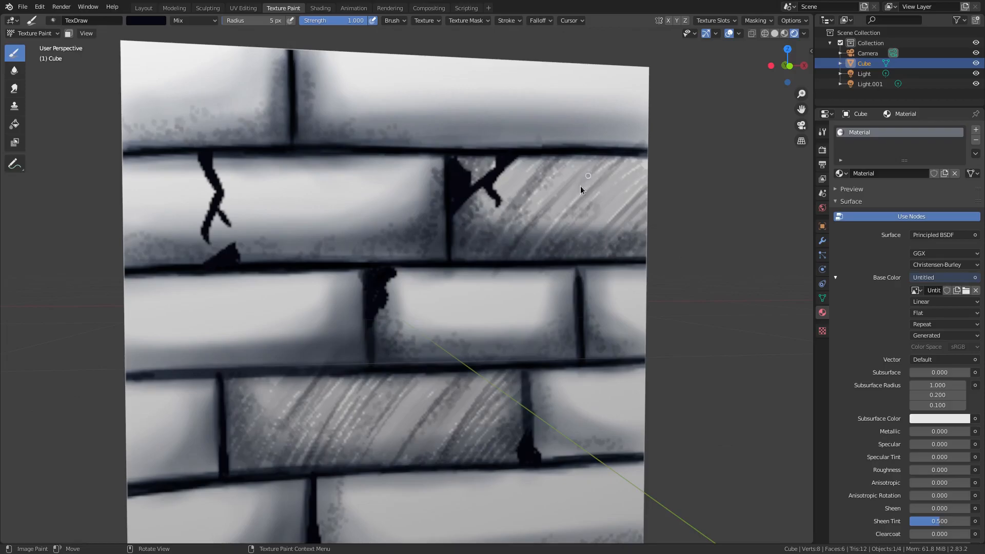
scroll(565, 248, "down", 6)
middle_click_drag(566, 283, 539, 285)
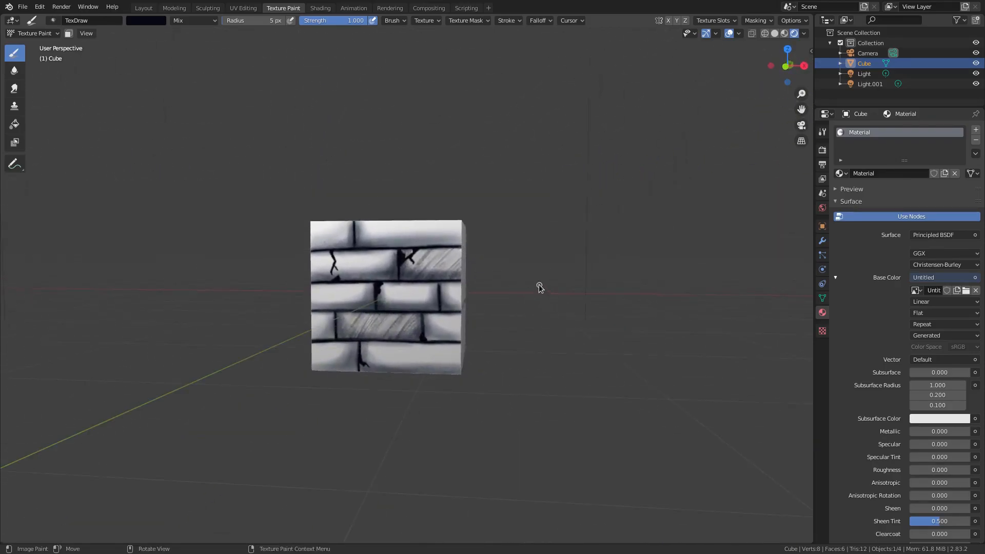